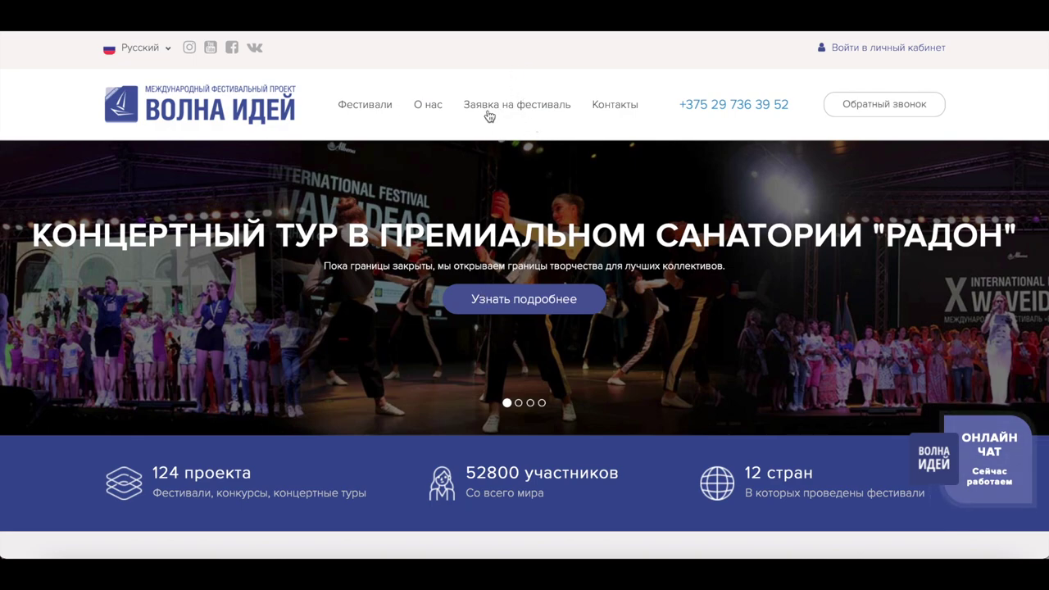
Open the V International WaveKids festival page and start an application, reaching the sign-in page
scroll(485, 110, down, 5)
click(247, 353)
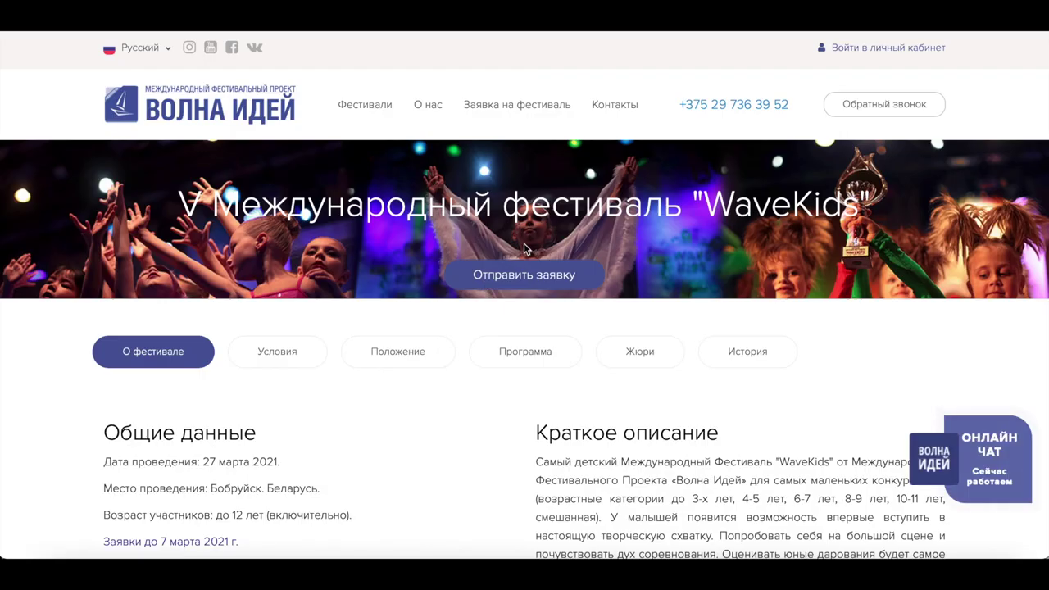
click(548, 276)
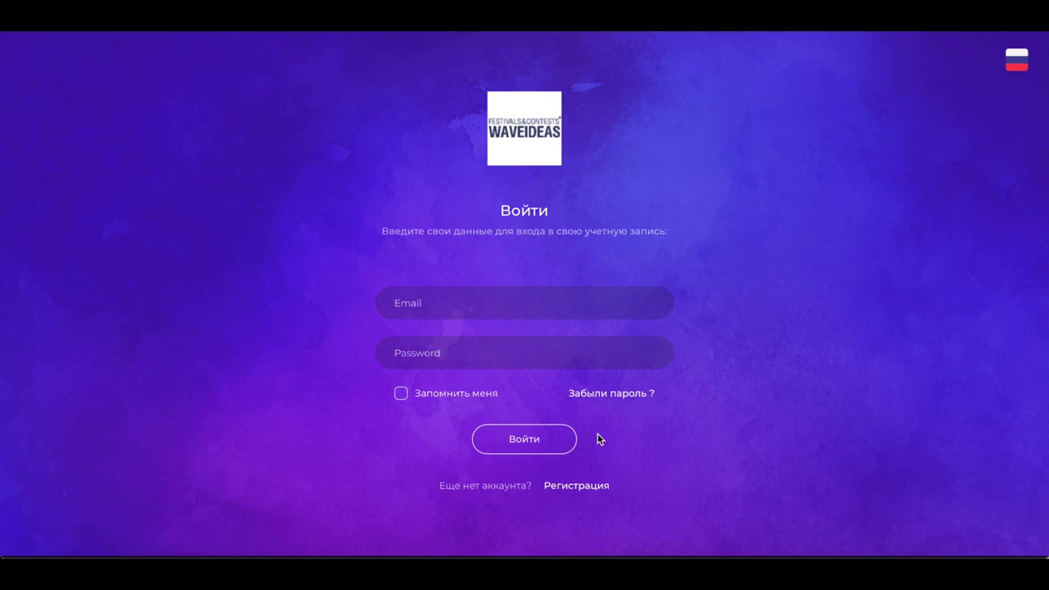
Choose Регистрация, paste the e-mail address and request a verification code with Дальше
click(584, 489)
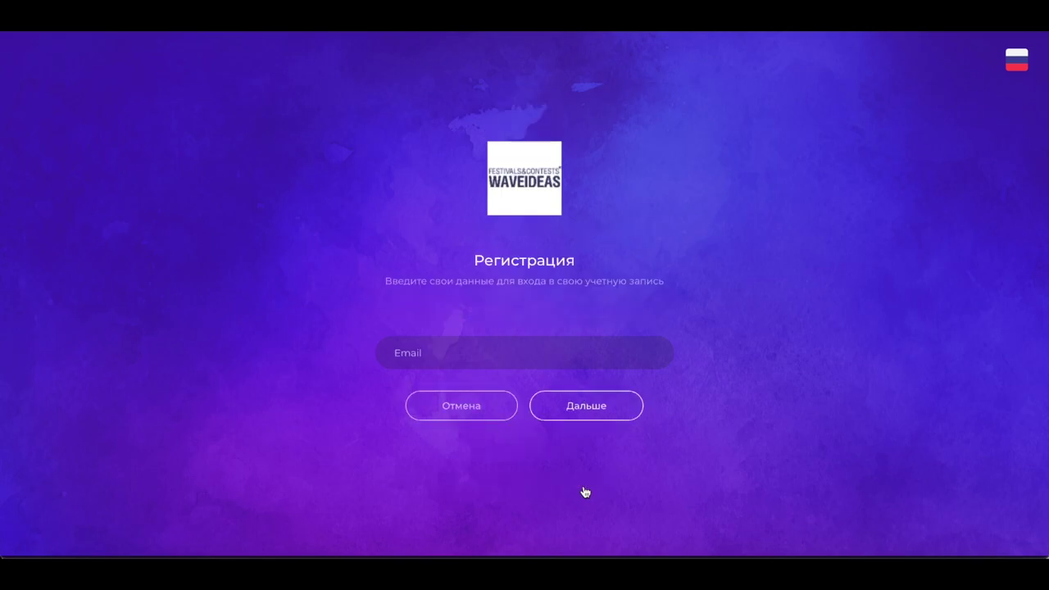
click(446, 353)
key(ctrl+v)
click(597, 416)
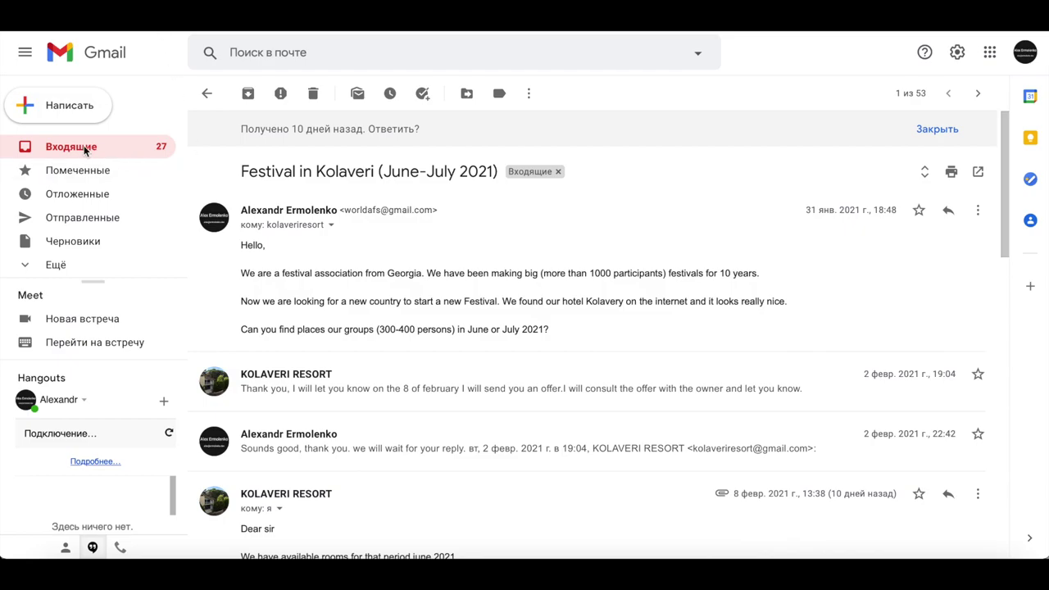
Refresh the Gmail inbox, open the ArtPro email and copy its verification code
click(82, 147)
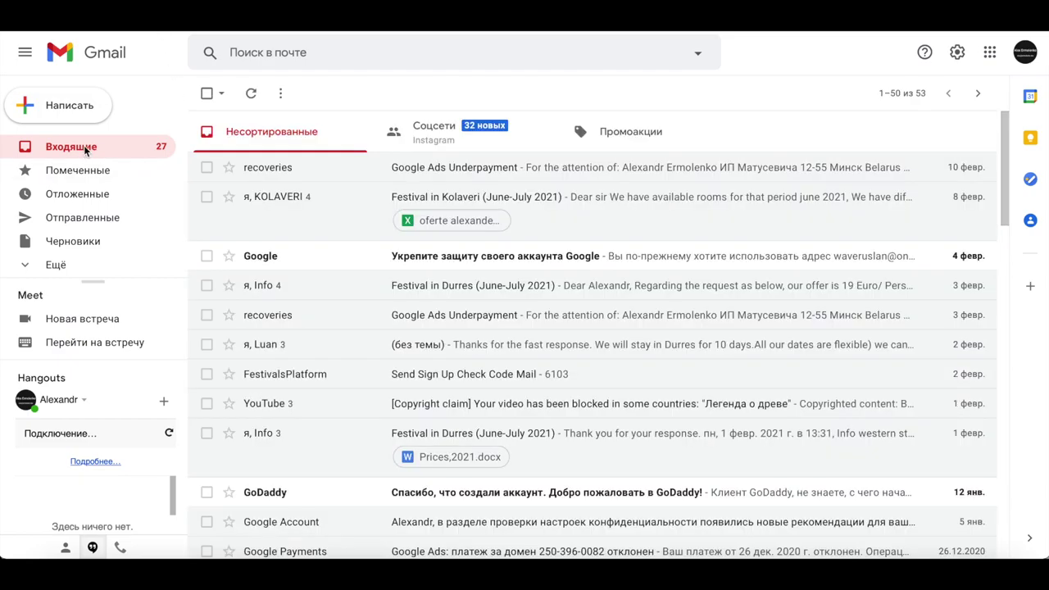
click(251, 95)
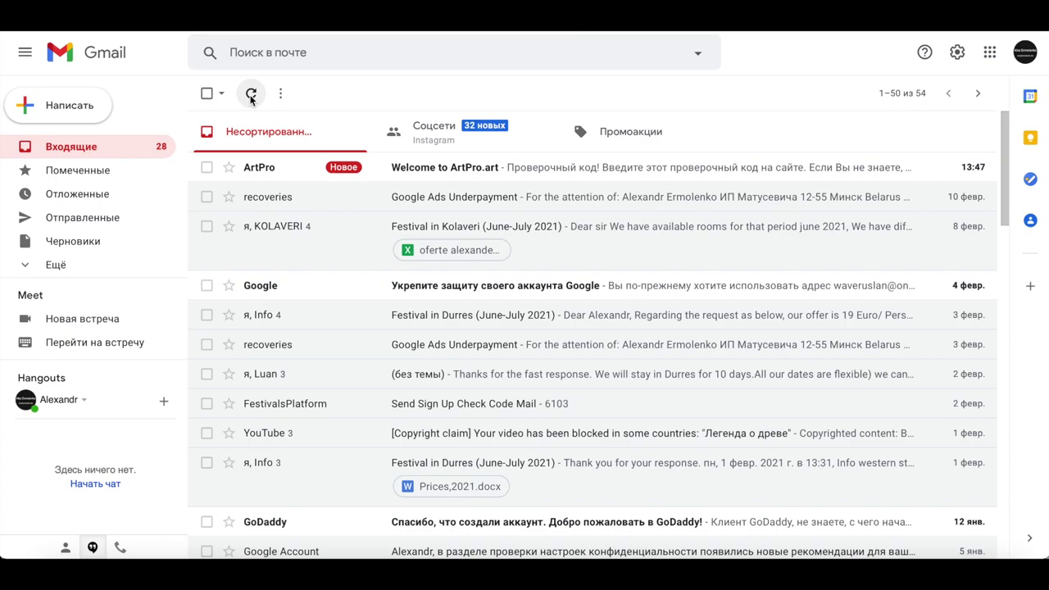
click(679, 169)
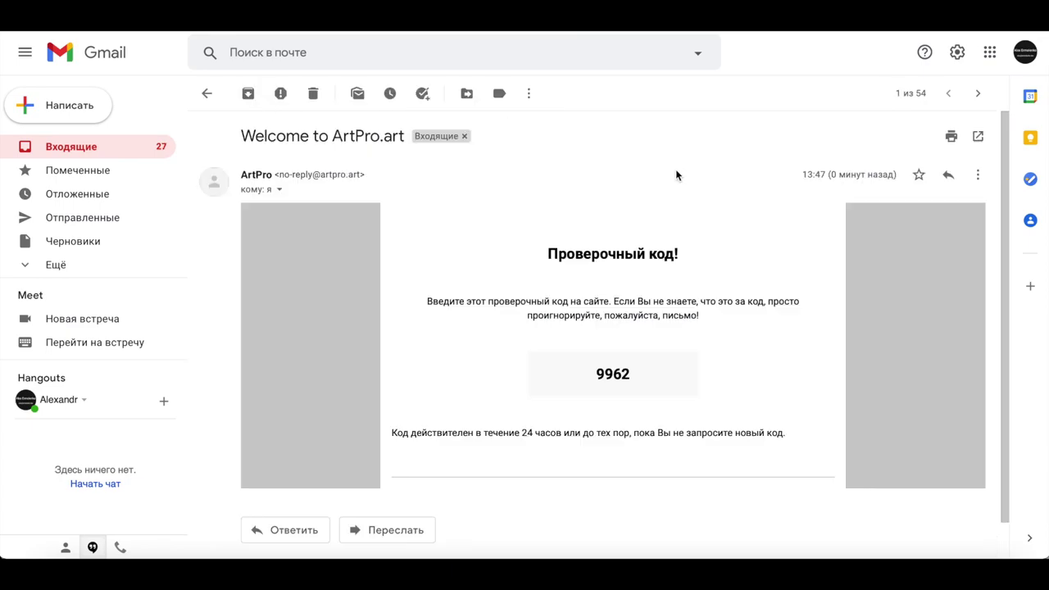
drag(631, 377, 581, 369)
key(ctrl+c)
key(ctrl+Tab)
Paste the verification code into the registration form and continue
click(486, 375)
key(ctrl+v)
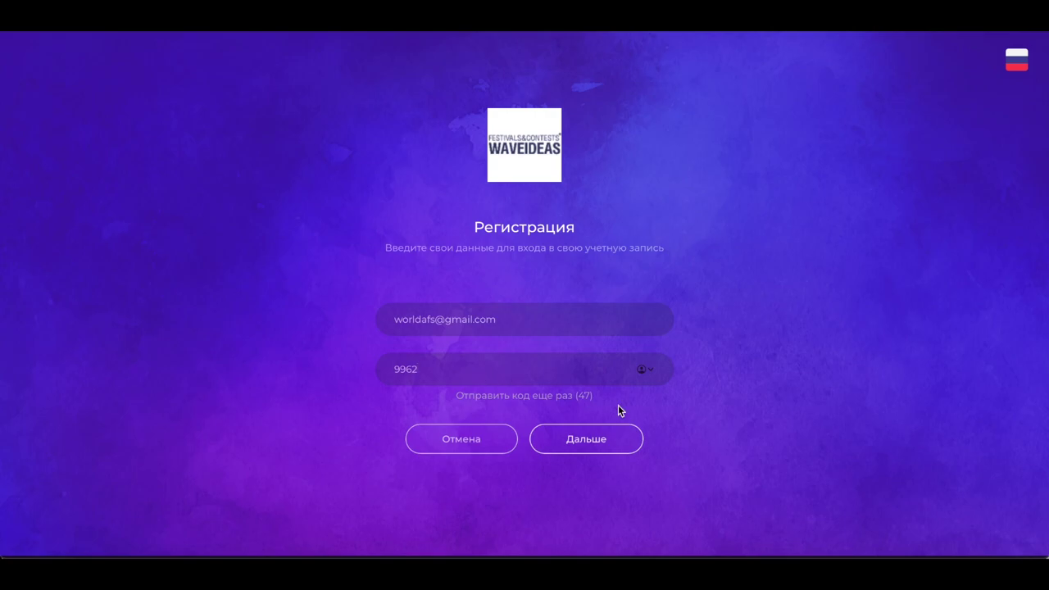
click(609, 448)
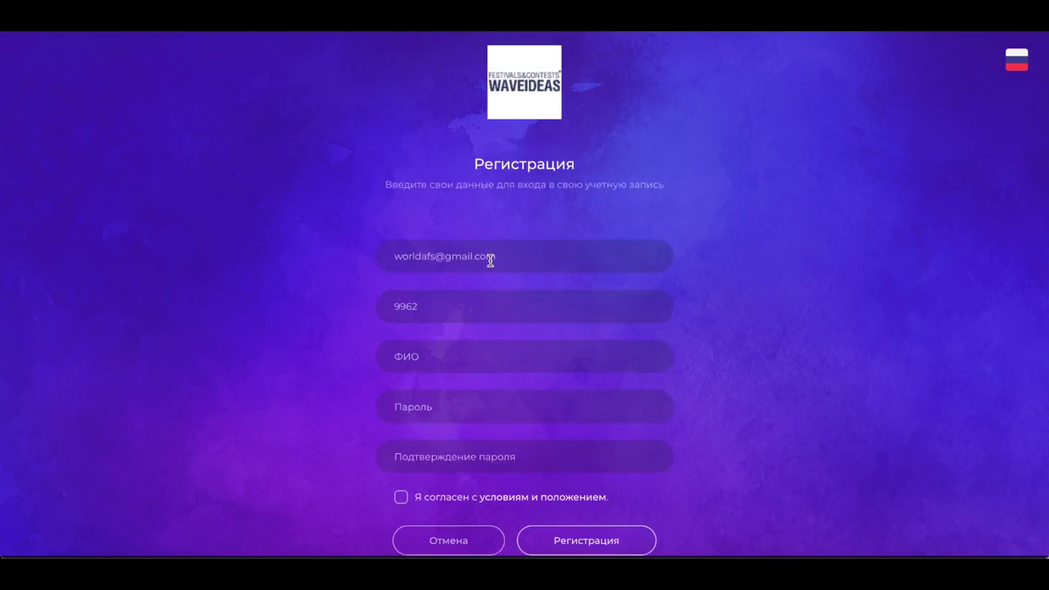
Enter the participant's full name in the ФИО field, correcting autocorrect mistakes
click(435, 354)
text(Гань)
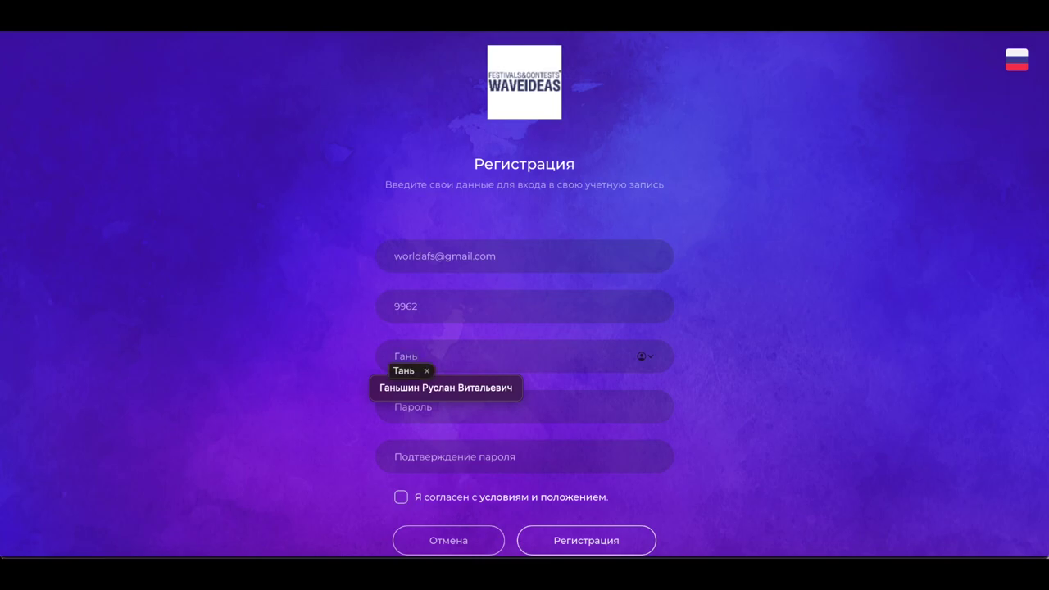
click(428, 392)
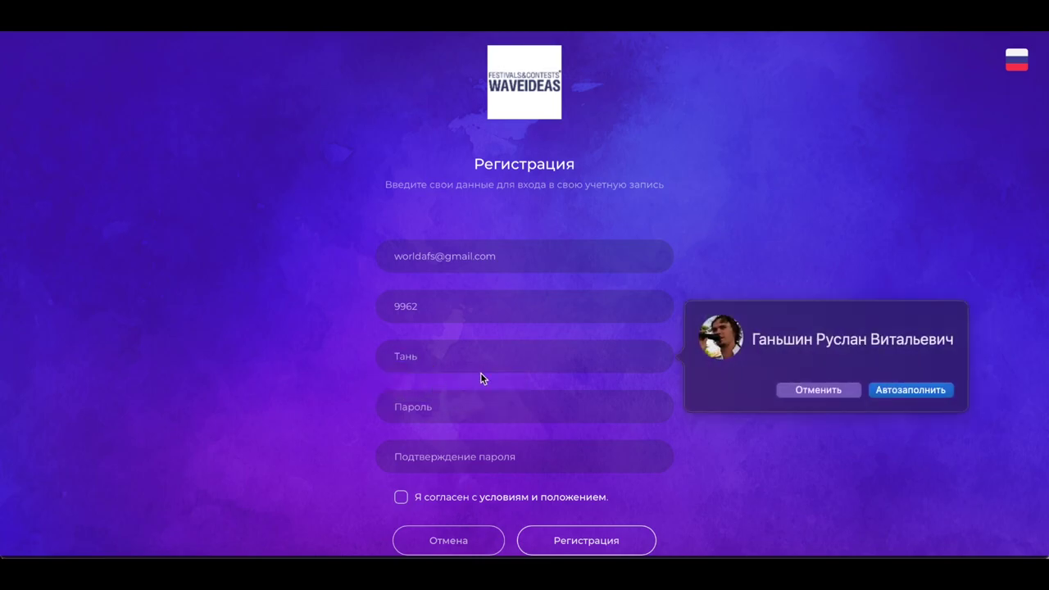
key(BackSpace)
key(BackSpace)
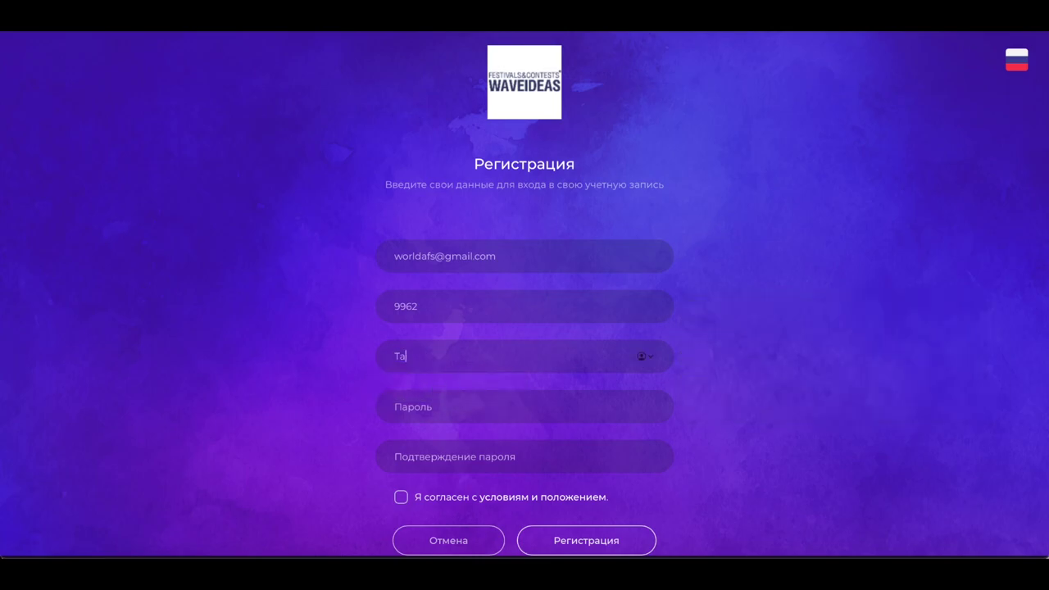
key(BackSpace)
key(BackSpace)
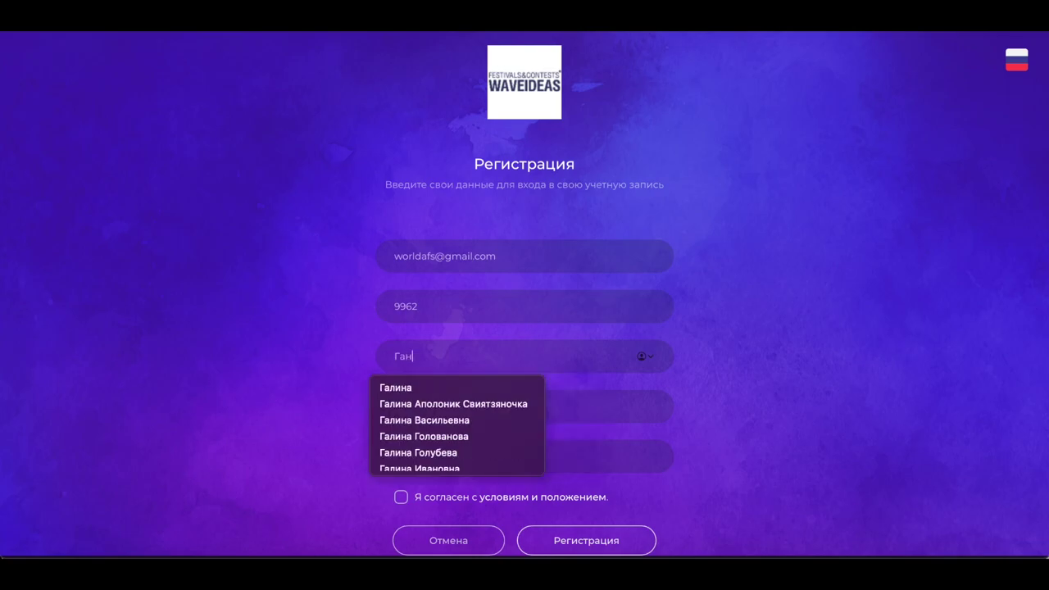
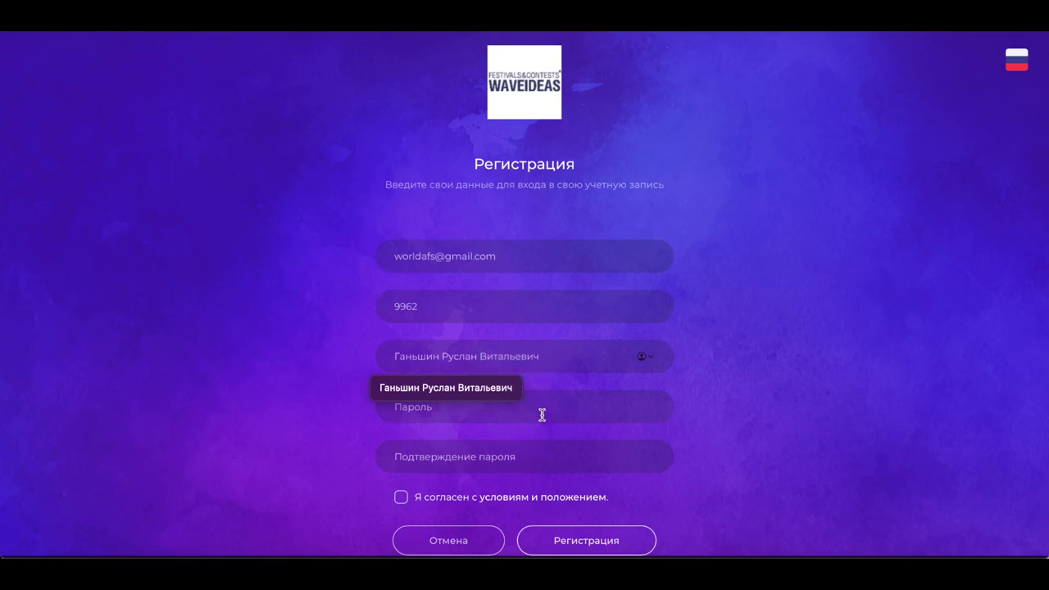
Decline Safari's strong password and enter the account password and its confirmation
click(540, 416)
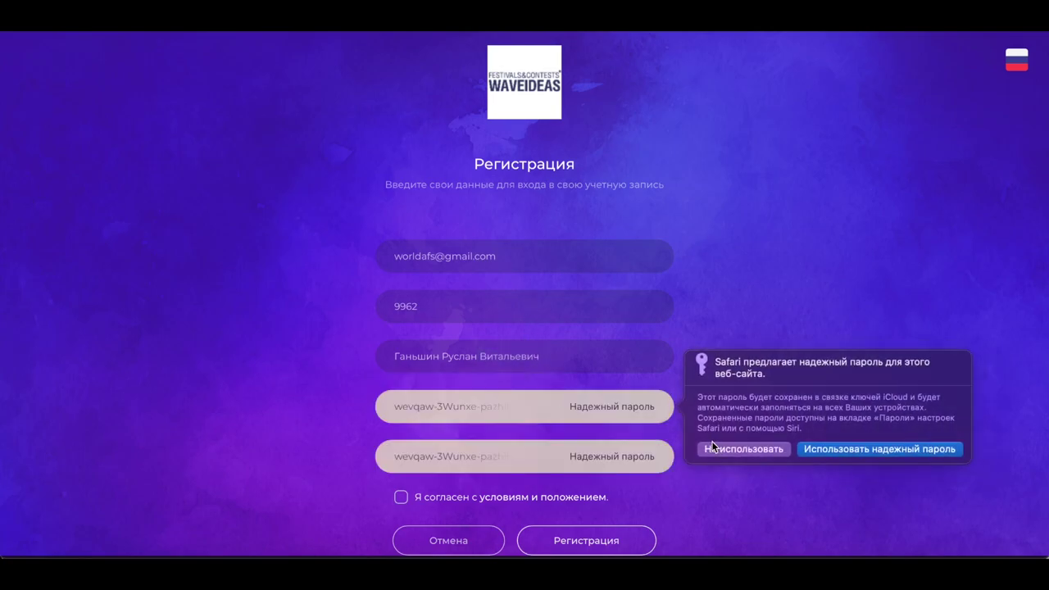
click(748, 454)
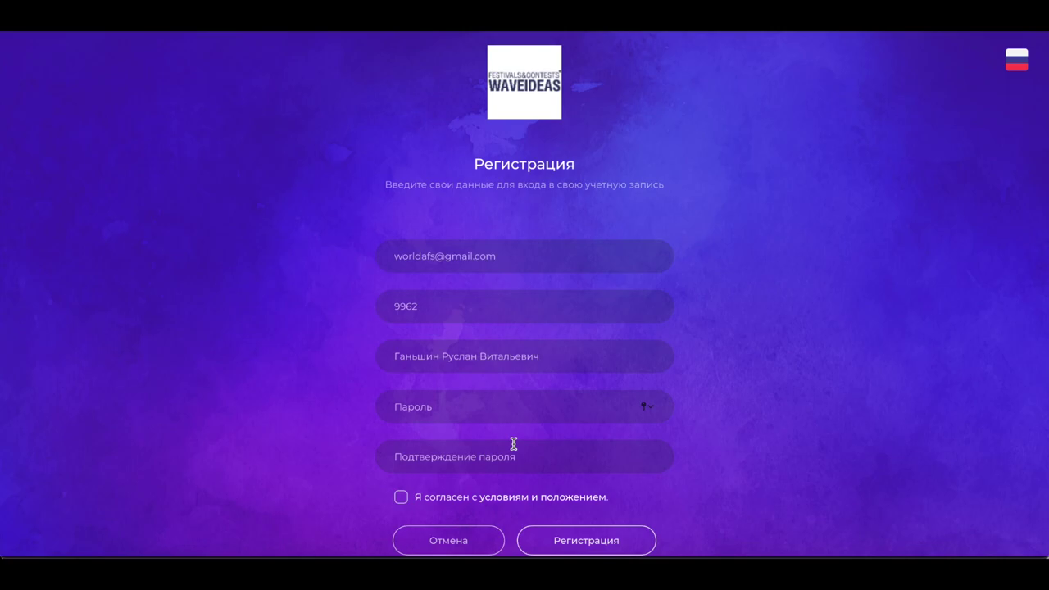
text(••••••)
key(Tab)
text(•••)
Tick the consent checkbox, then read through and close the privacy policy
click(402, 501)
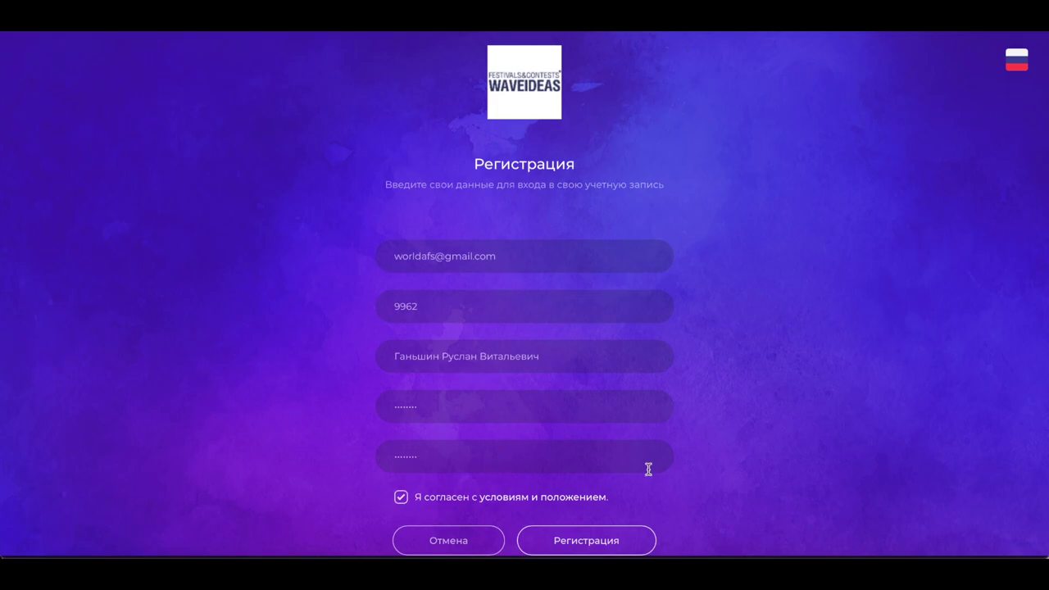
click(578, 501)
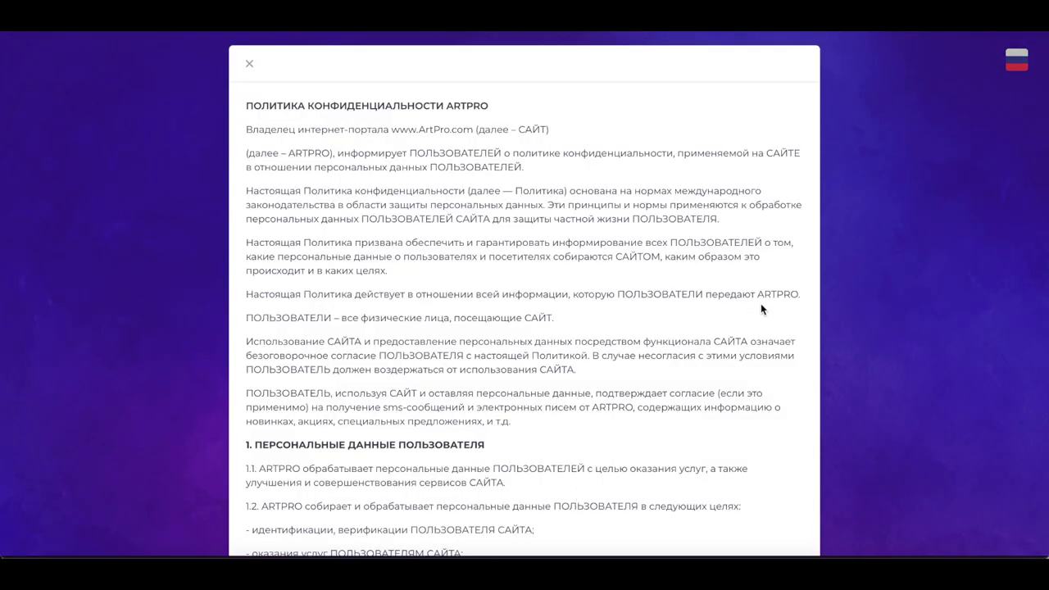
scroll(393, 374, down, 5)
scroll(393, 374, down, 20)
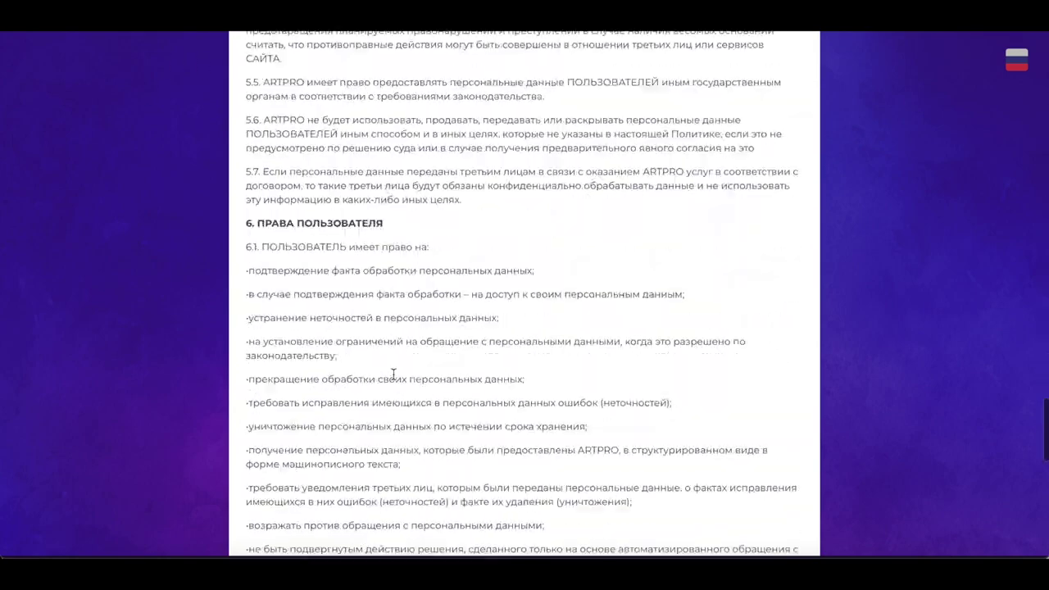
click(761, 503)
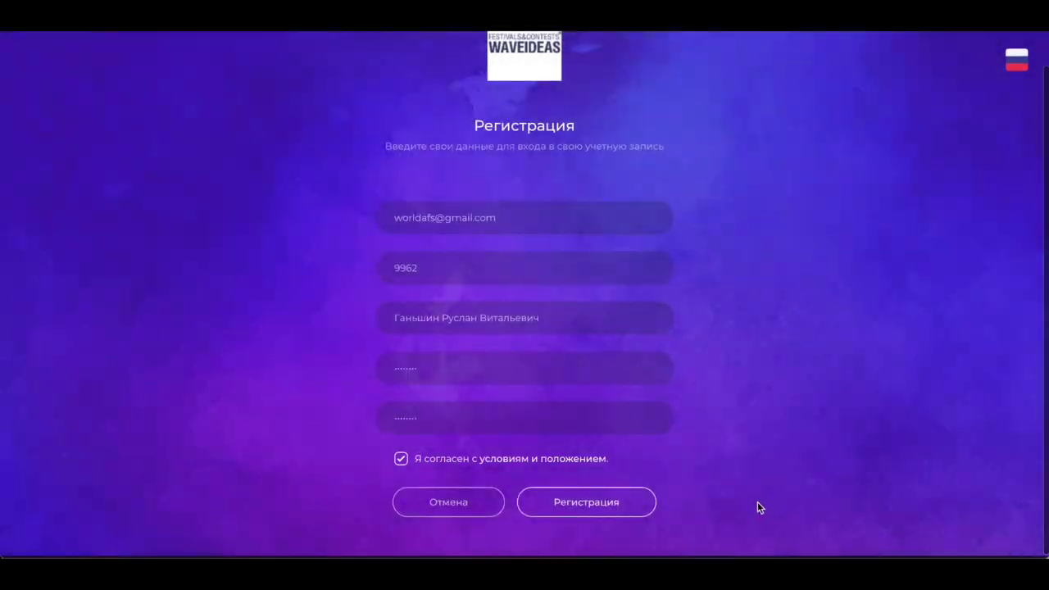
Submit the registration form and review the new Профиль page
click(576, 510)
scroll(660, 318, down, 1)
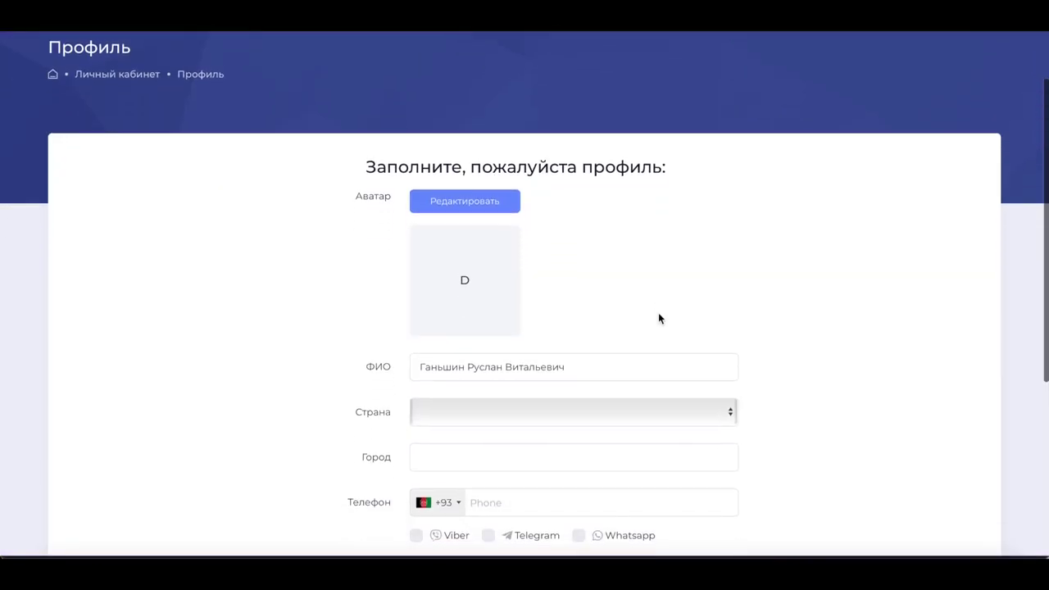
scroll(658, 312, up, 2)
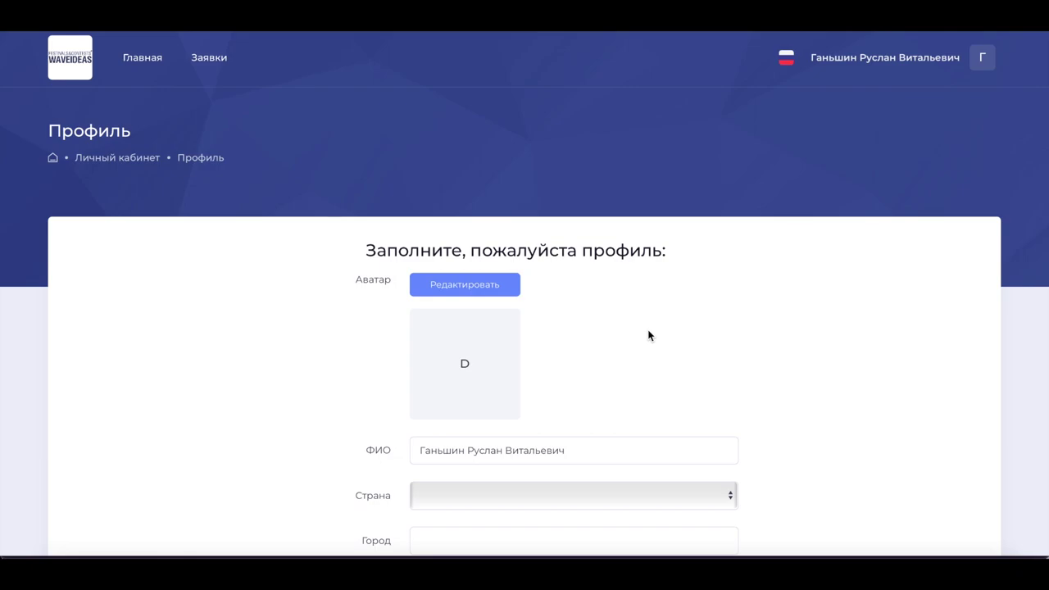
scroll(648, 335, down, 1)
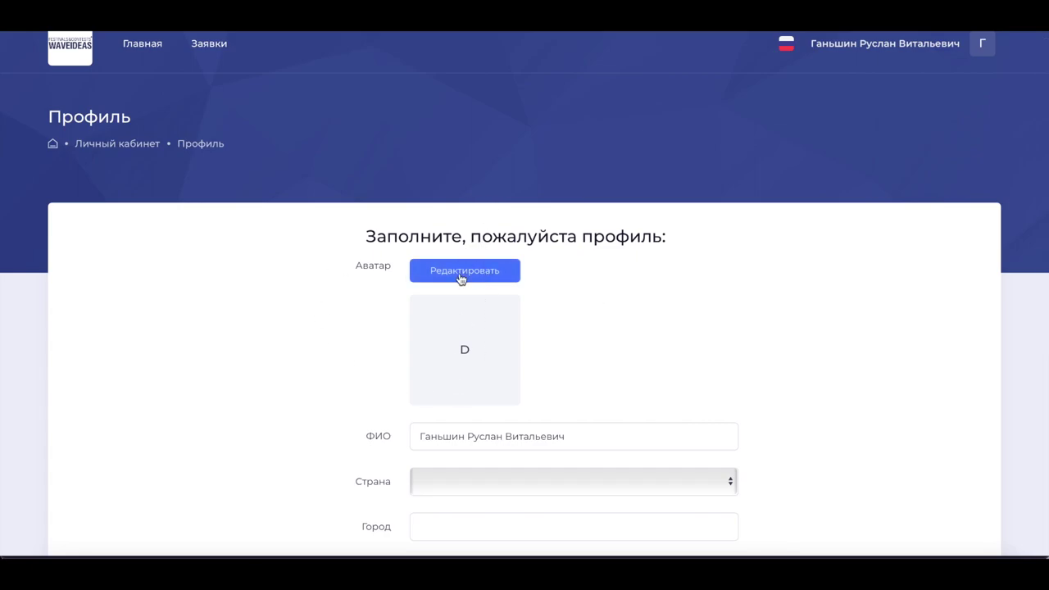
Upload vocal5.png from Загрузки as the avatar, crop it to the faces, and save
click(460, 277)
scroll(480, 364, down, 1)
scroll(480, 360, down, 10)
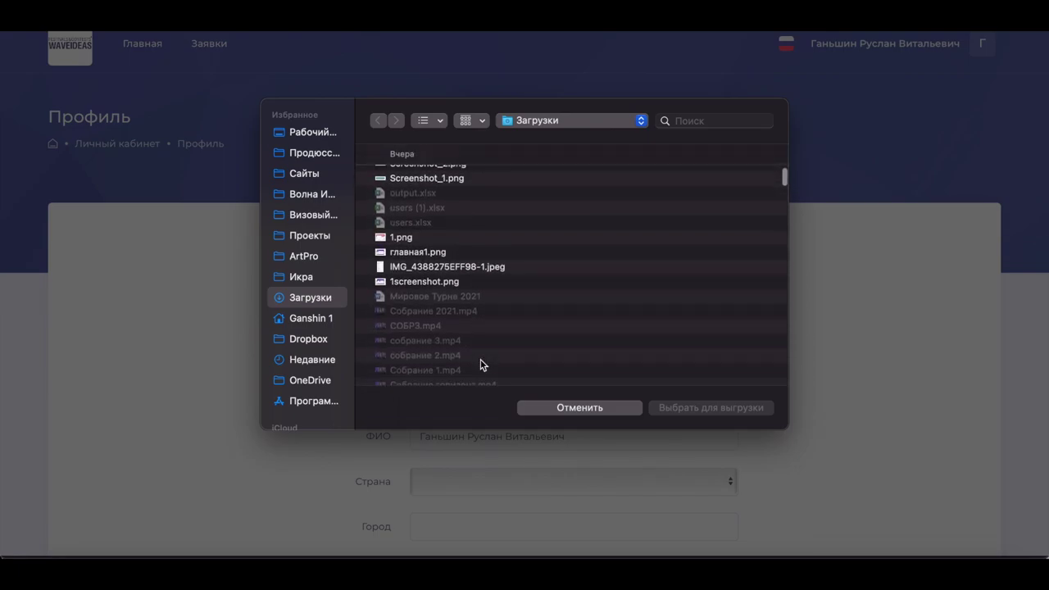
scroll(480, 365, down, 1)
scroll(458, 313, down, 10)
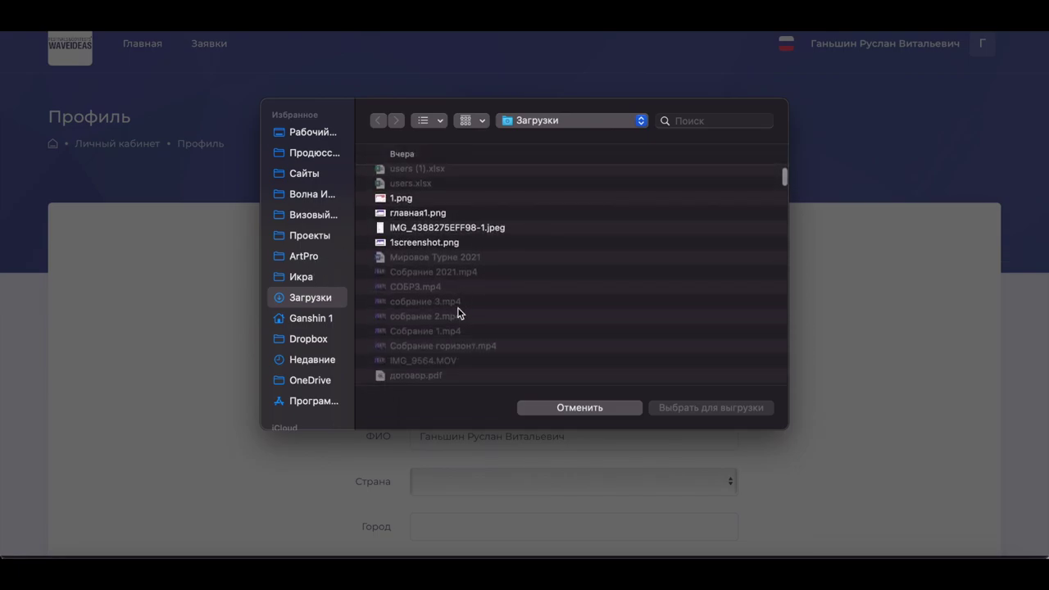
scroll(458, 313, down, 5)
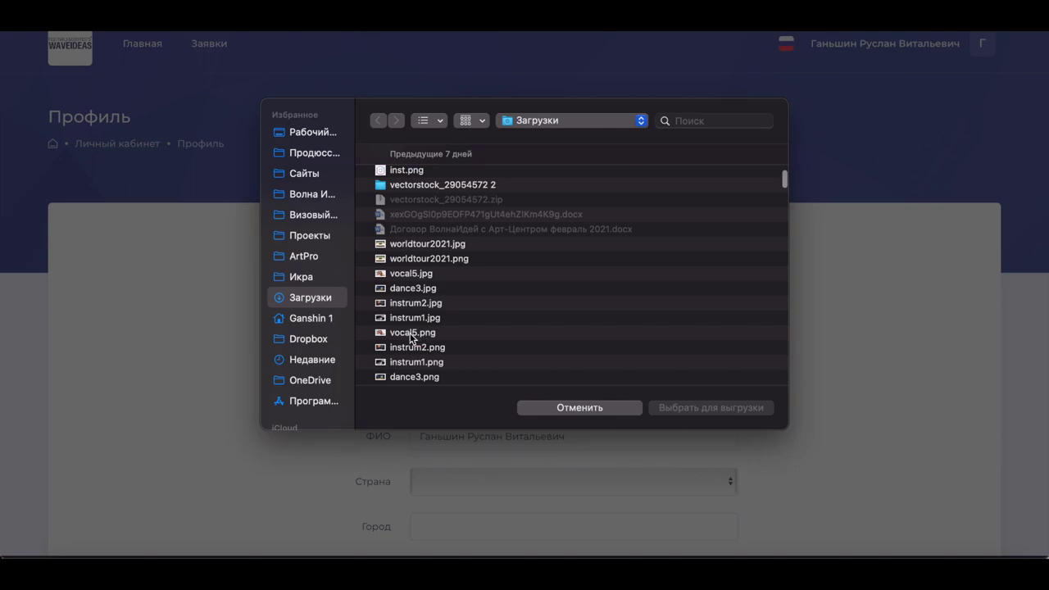
click(412, 335)
click(719, 412)
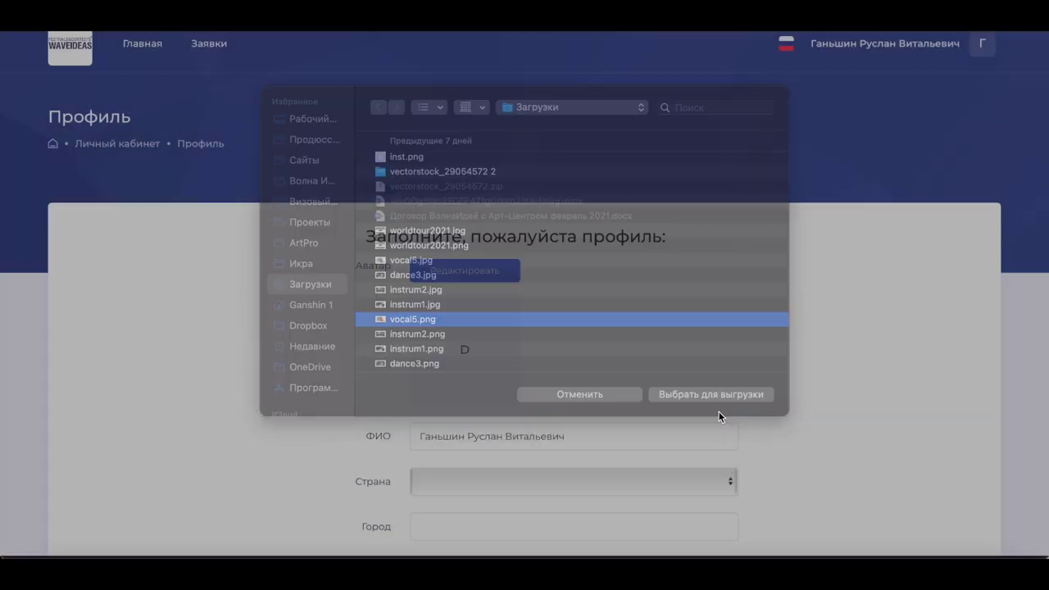
scroll(729, 453, down, 3)
drag(598, 382, 557, 354)
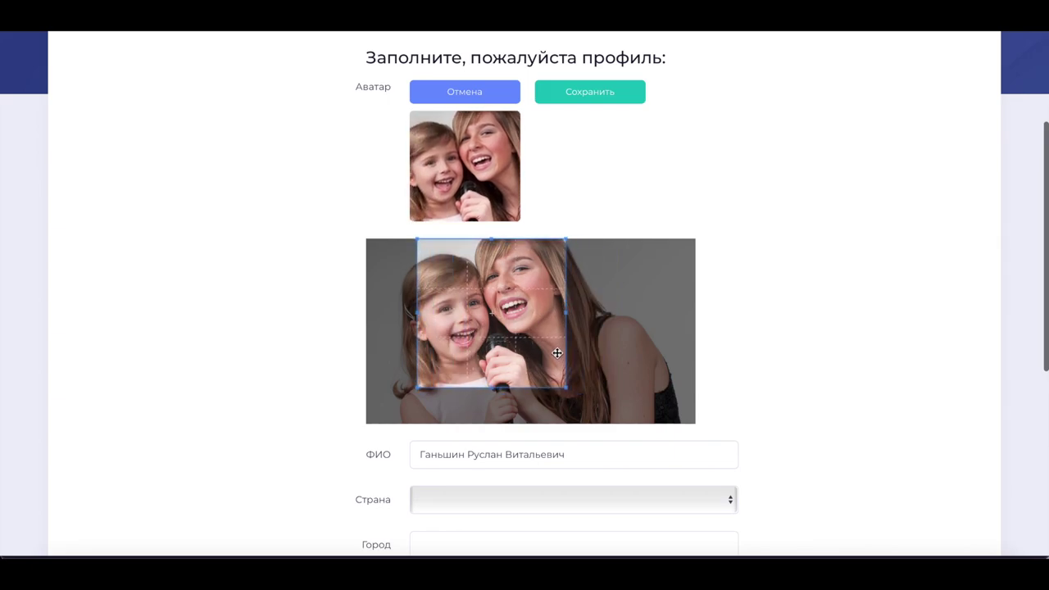
click(615, 91)
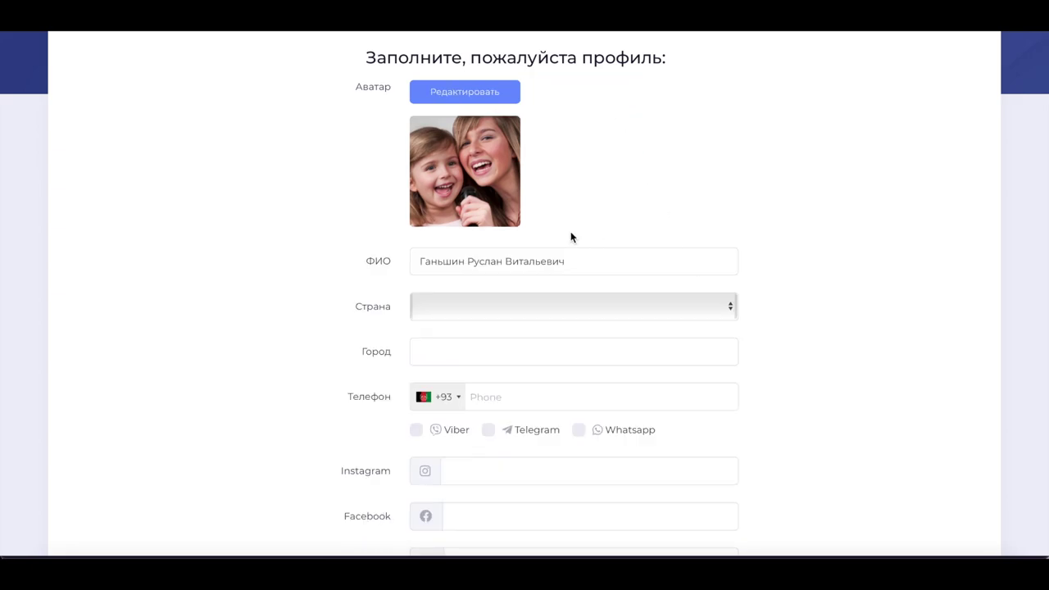
Set the profile country to Беларусь and the city to Минск
click(581, 313)
scroll(498, 391, down, 15)
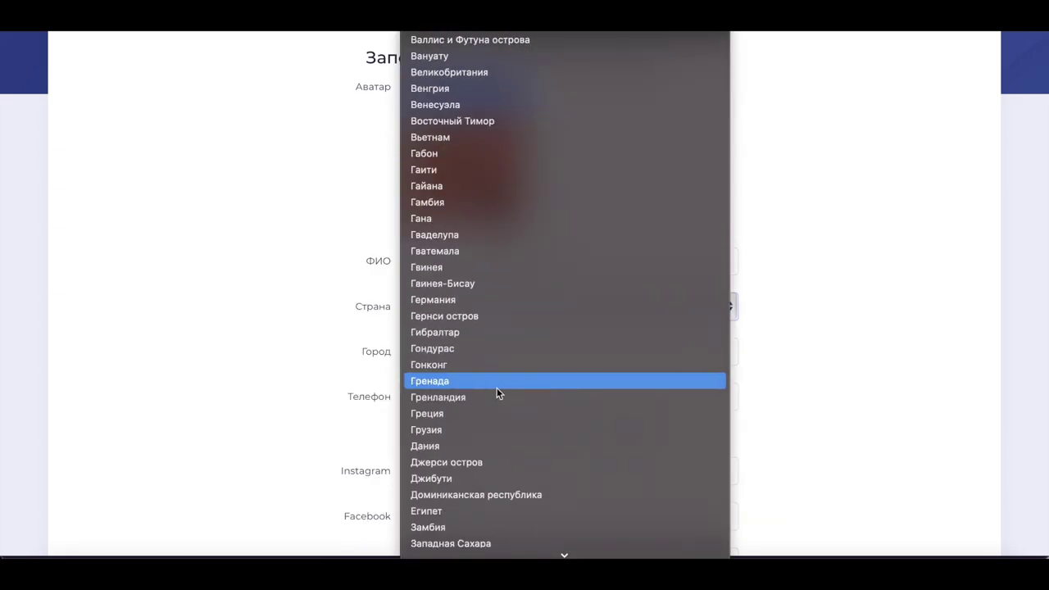
scroll(505, 269, up, 10)
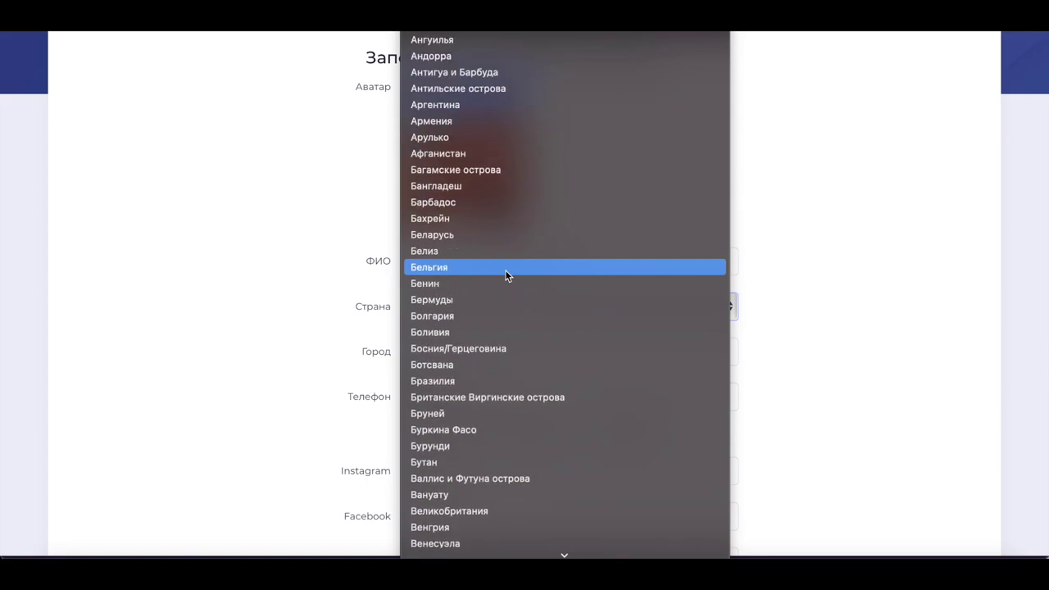
click(491, 234)
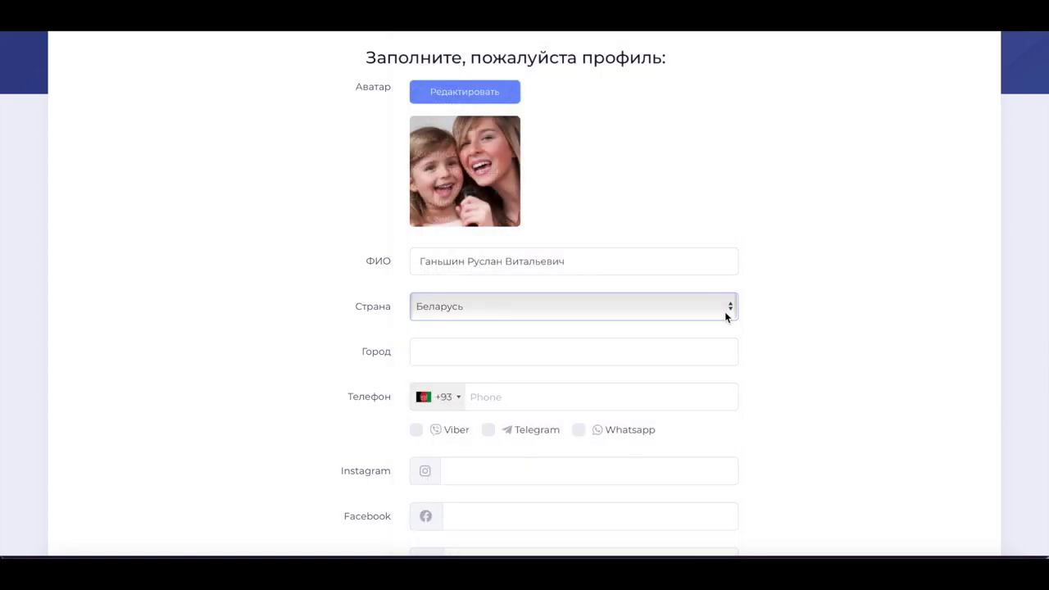
click(525, 357)
text(Минск)
Enter a Belarus +375 phone number and tick Viber, Telegram and Whatsapp
click(436, 395)
scroll(481, 325, down, 4)
scroll(481, 326, down, 2)
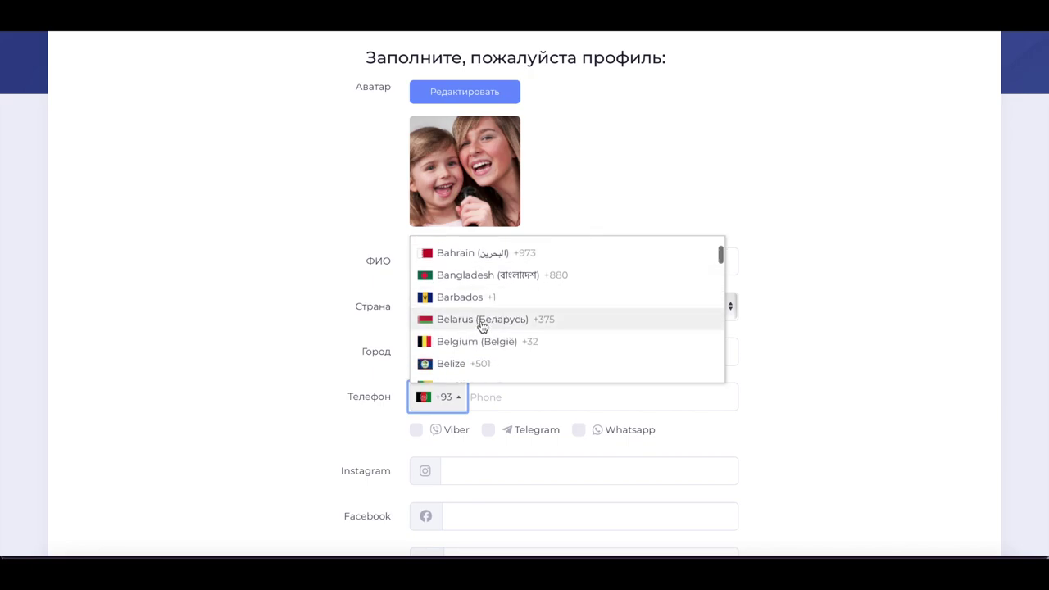
click(480, 321)
text(291111111)
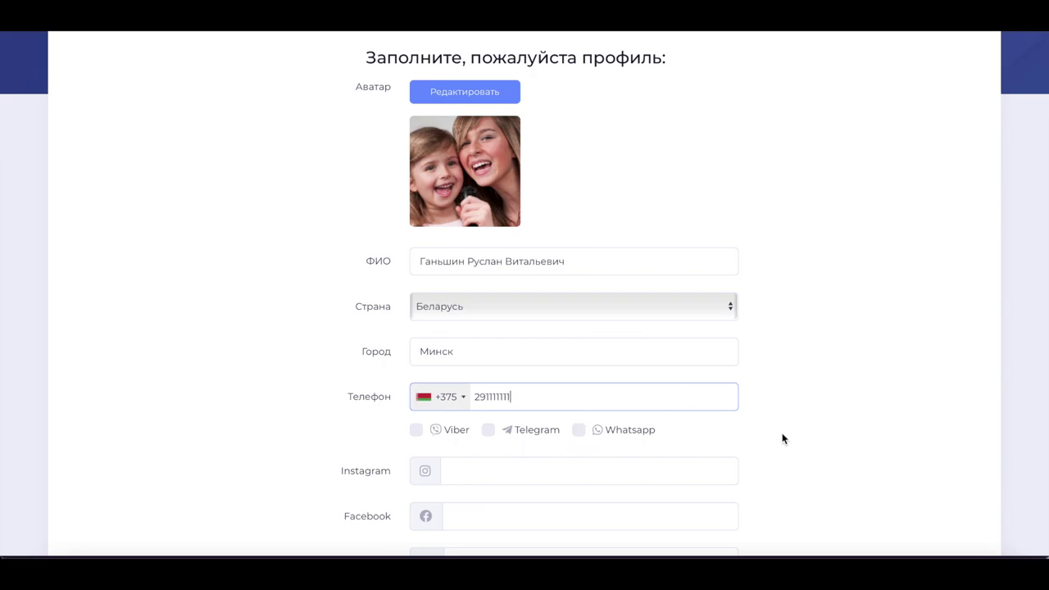
click(781, 439)
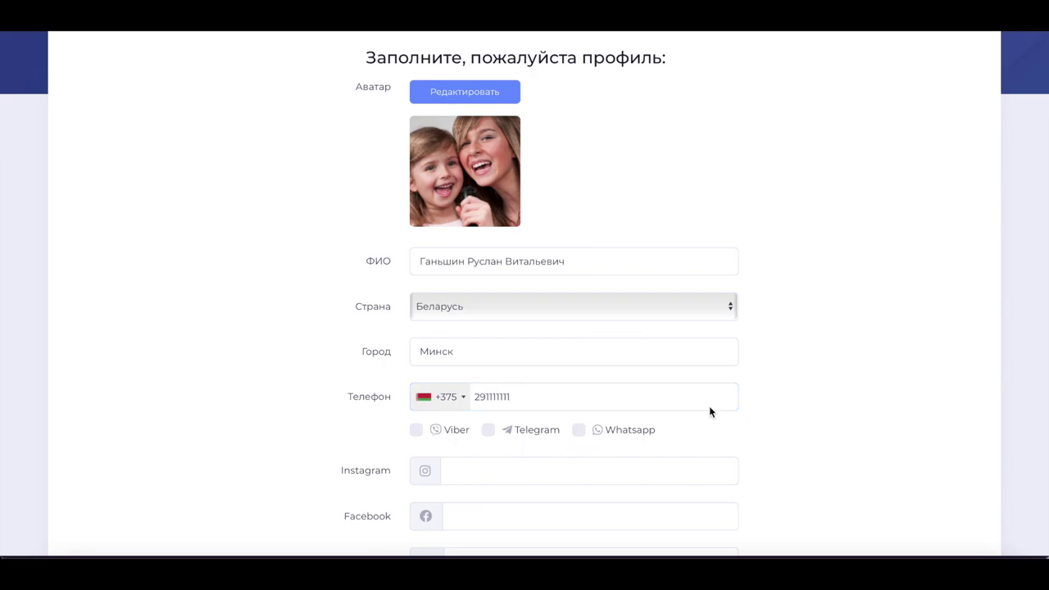
click(418, 433)
click(489, 431)
click(578, 430)
Enter waveideas as the Instagram, Facebook and VK handle, then save the profile
scroll(671, 434, down, 2)
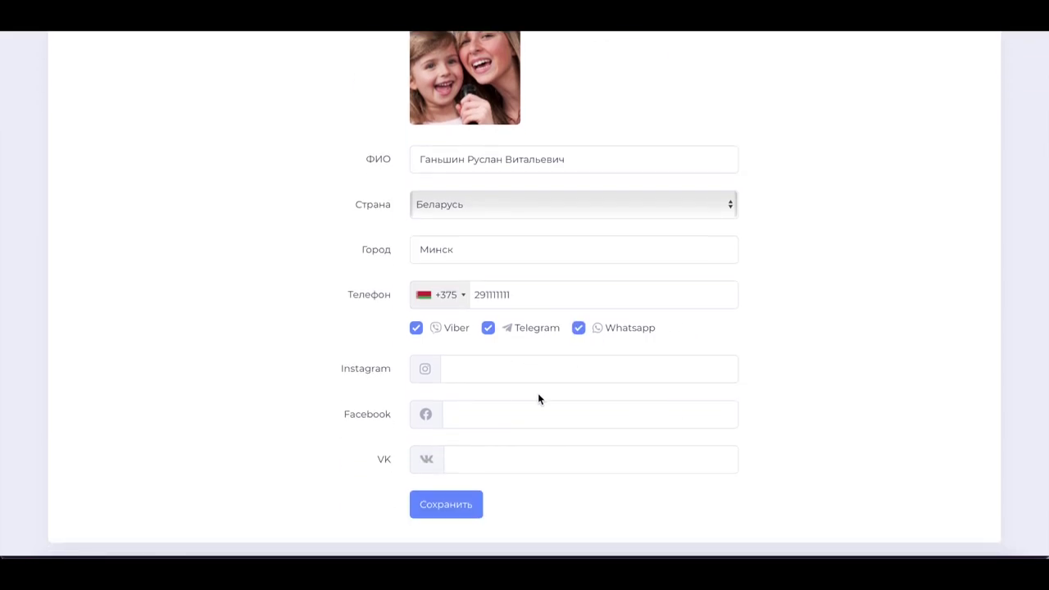
click(532, 366)
text(цф)
key(BackSpace)
key(BackSpace)
text(waveideas)
click(456, 420)
text(wa)
text(eid)
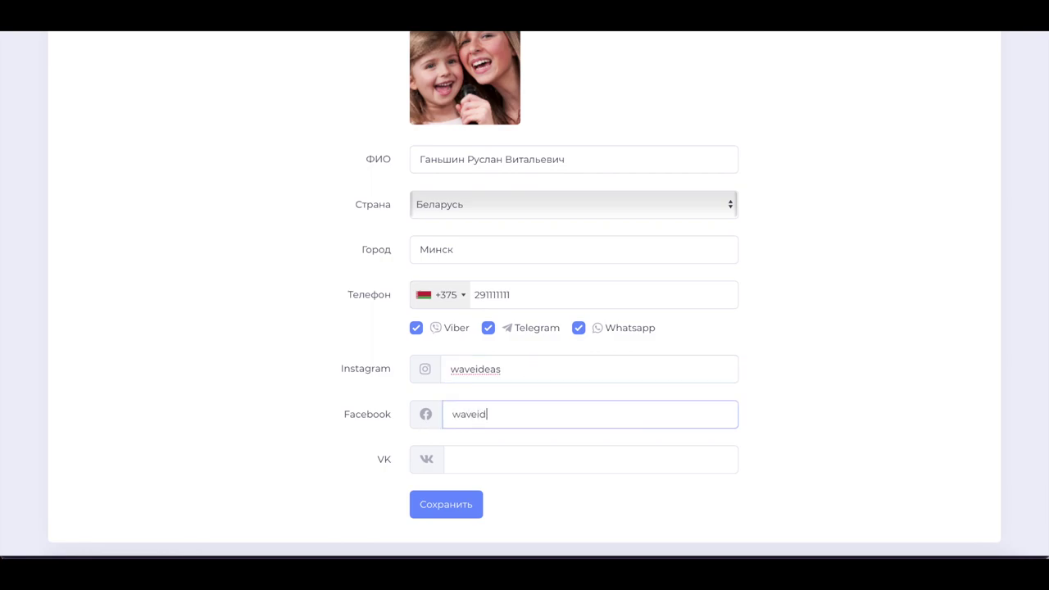
text(eas)
key(ctrl+a)
key(ctrl+c)
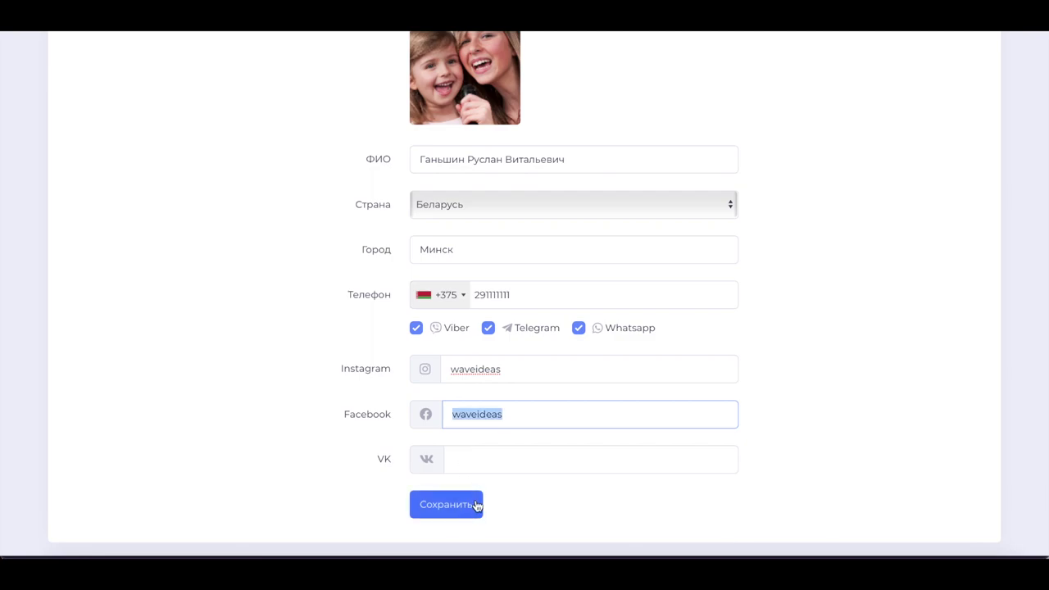
click(476, 459)
key(ctrl+v)
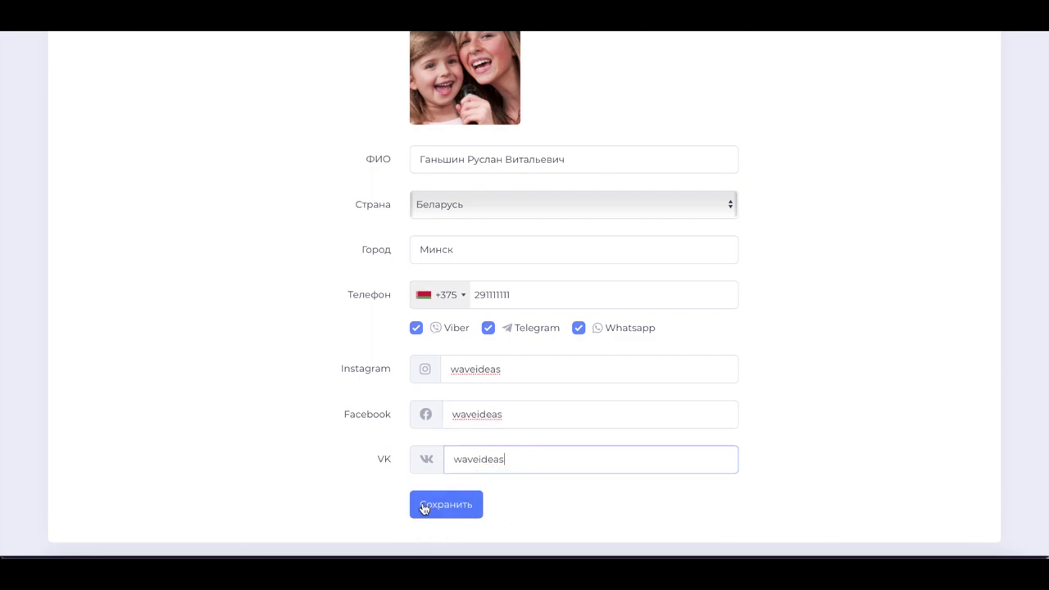
click(463, 512)
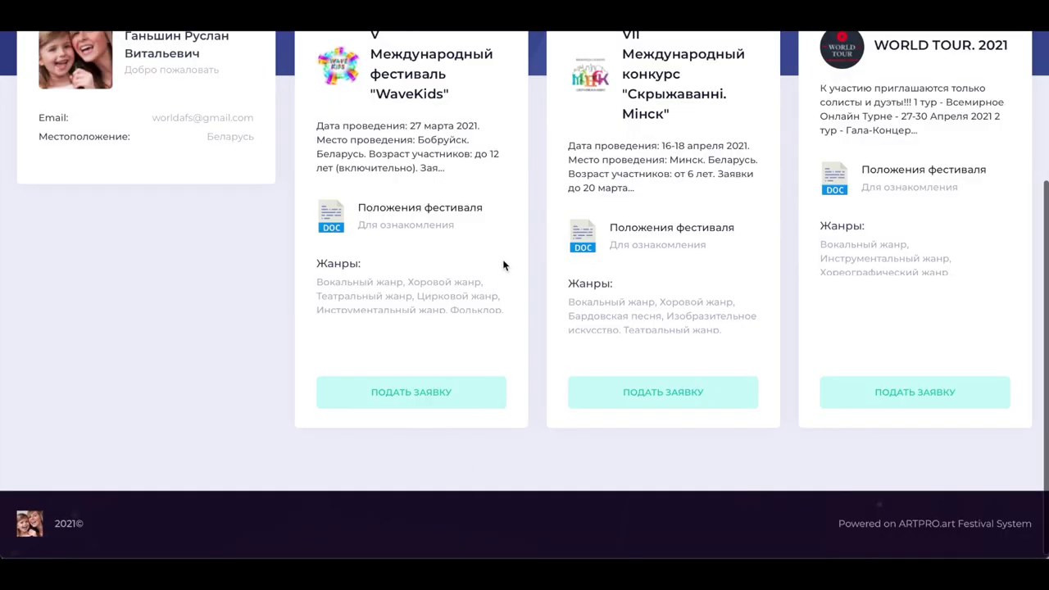
scroll(503, 260, up, 3)
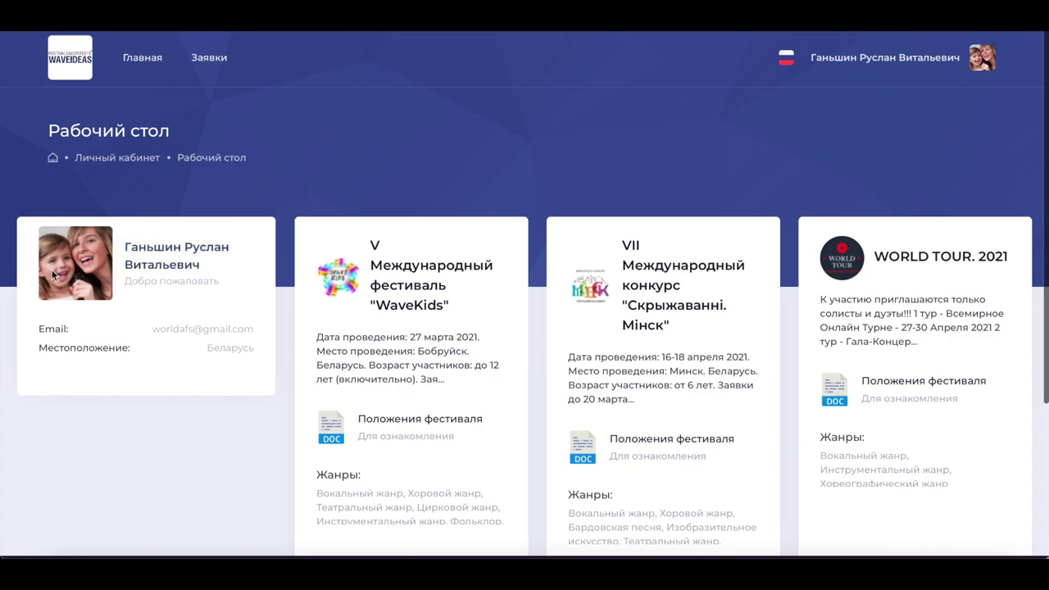
scroll(518, 328, down, 3)
scroll(519, 329, up, 3)
scroll(518, 329, down, 3)
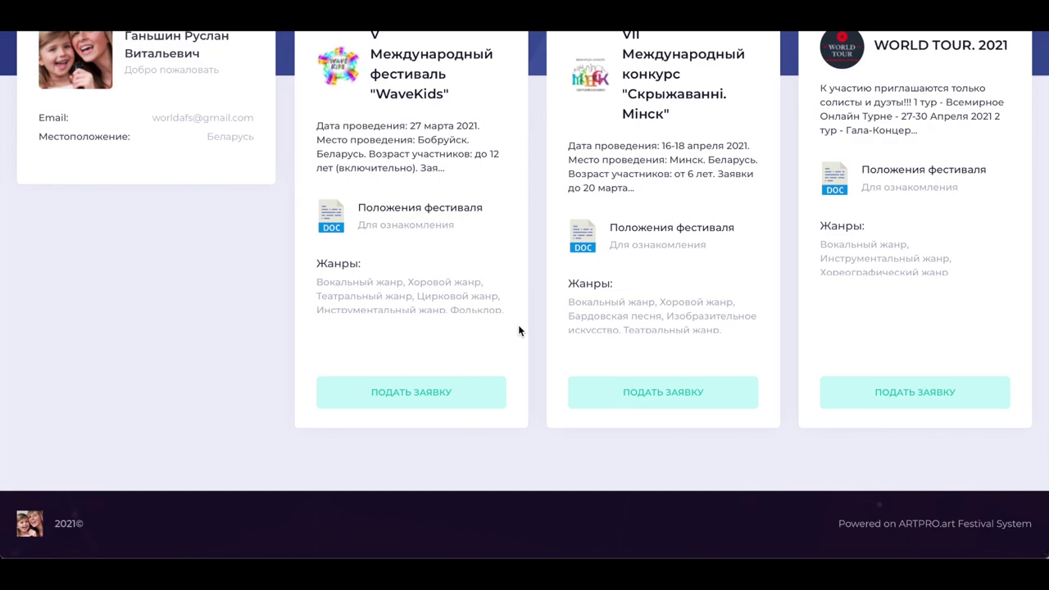
scroll(532, 313, up, 1)
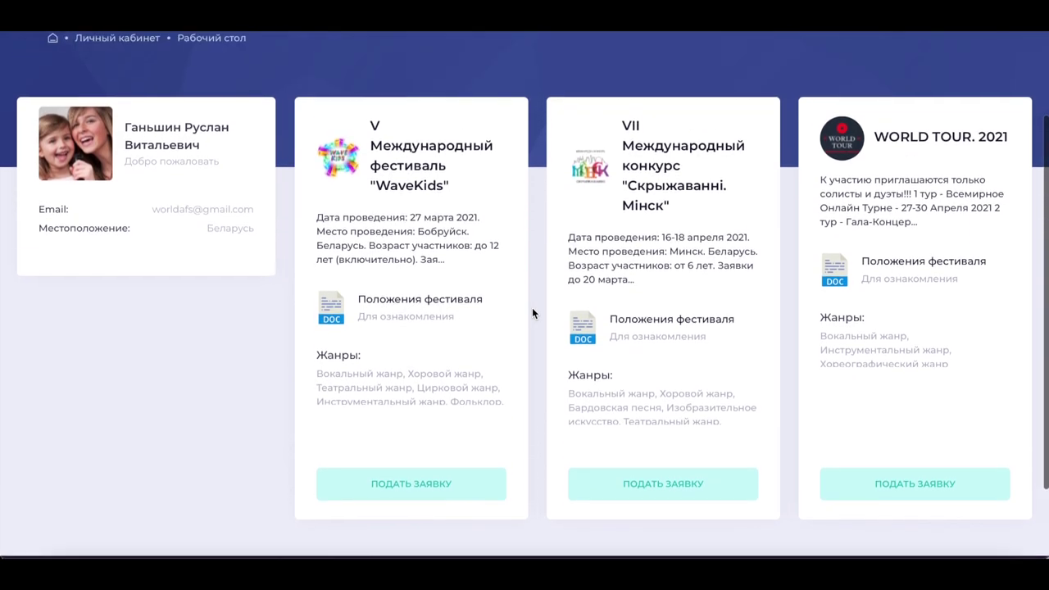
scroll(532, 311, up, 1)
scroll(532, 312, down, 1)
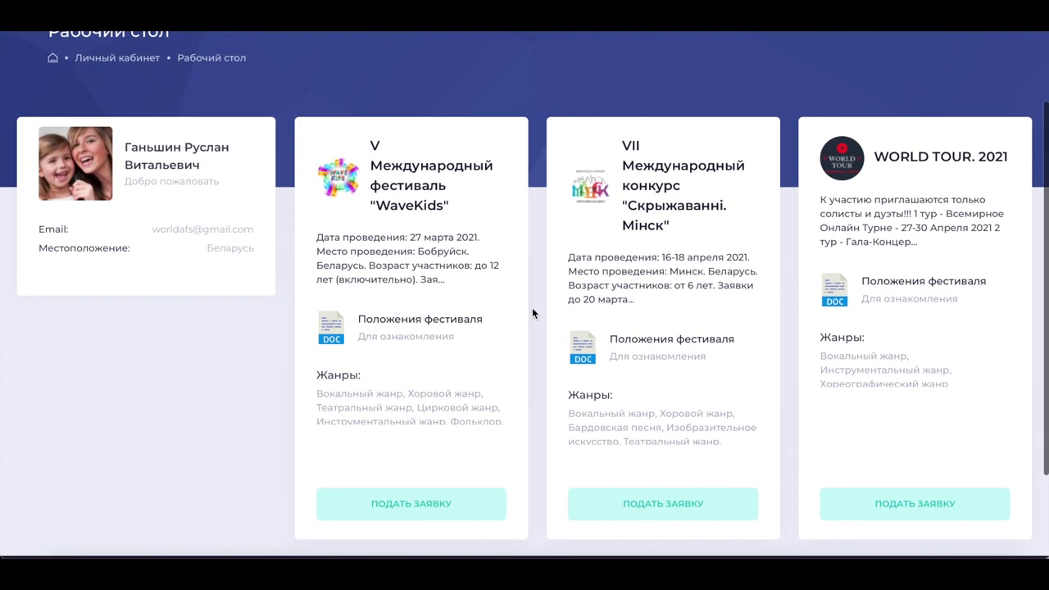
scroll(612, 414, down, 1)
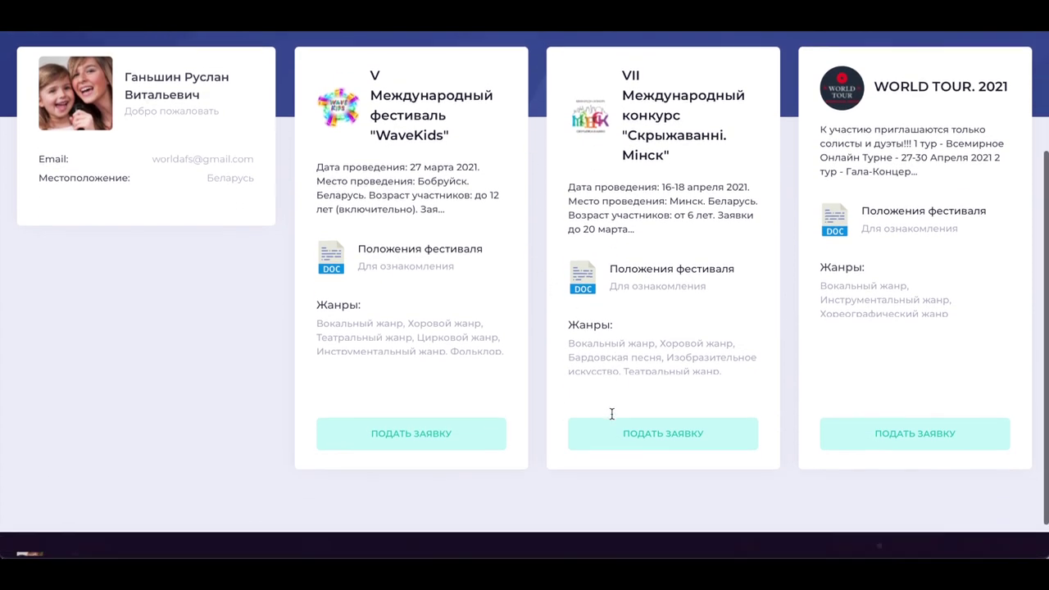
Start the Скрыжаванні. Мінск application with Вокальный жанр, Эстрадный вокал and age category 25
click(677, 438)
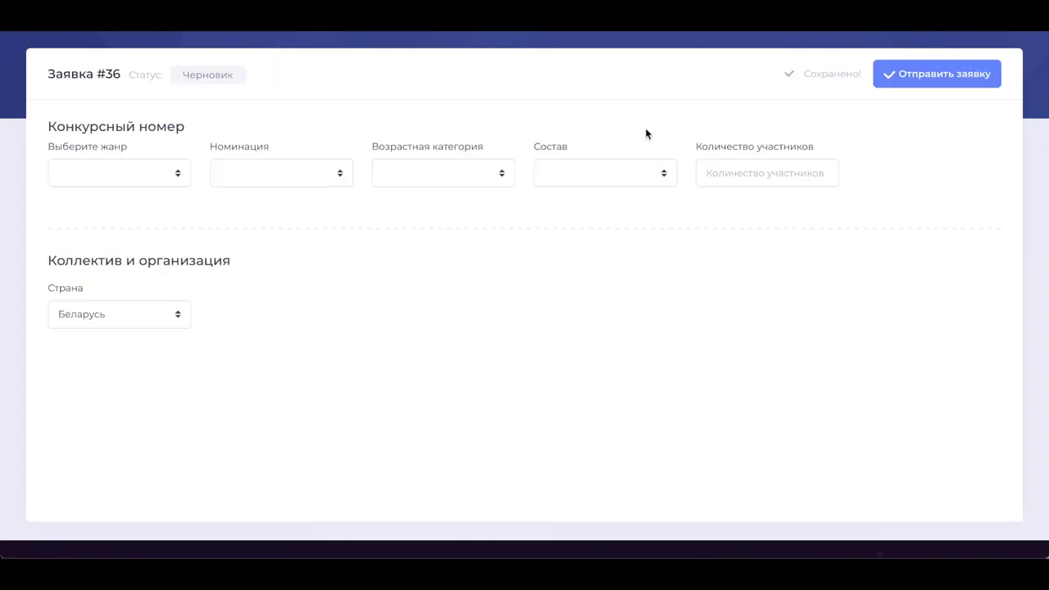
scroll(198, 250, up, 1)
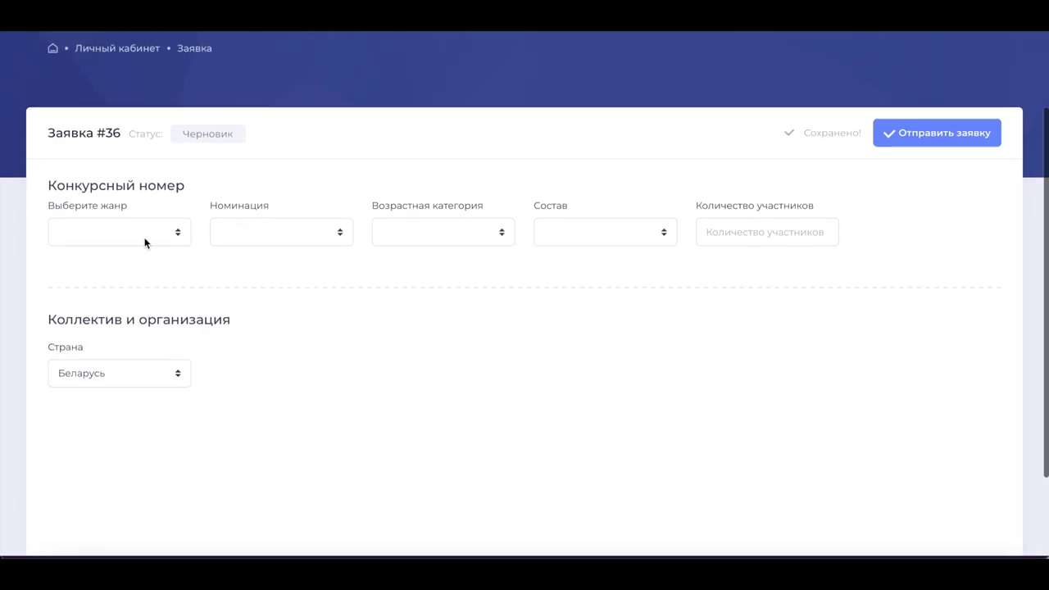
click(165, 236)
click(159, 243)
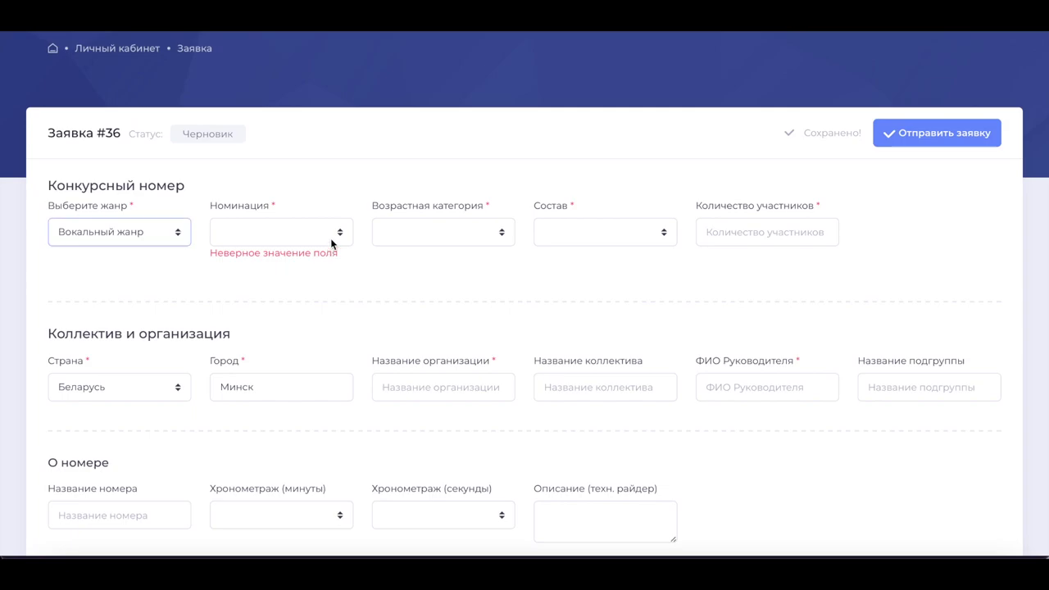
click(330, 238)
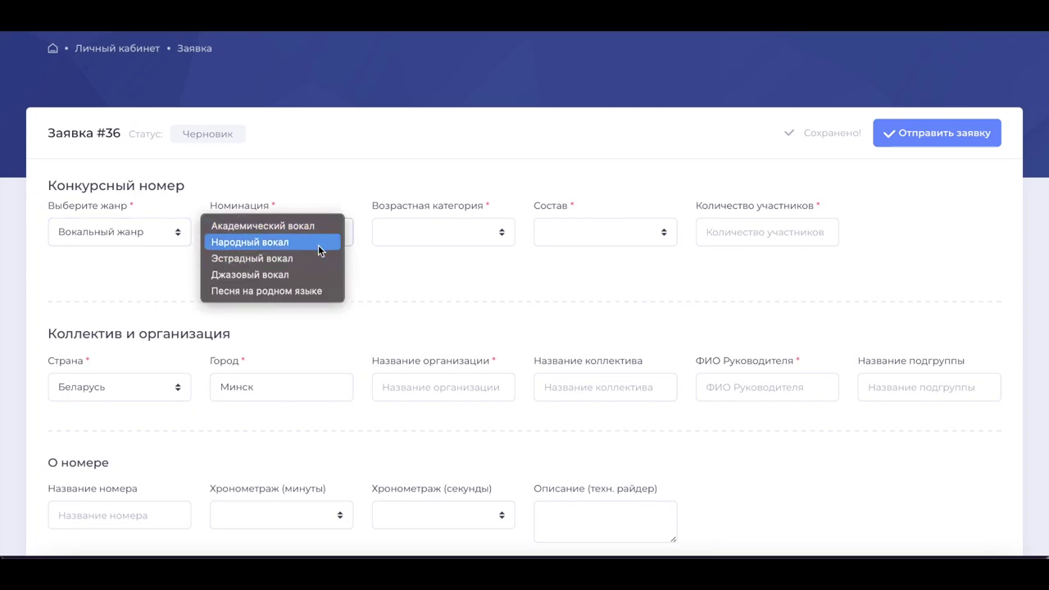
click(321, 261)
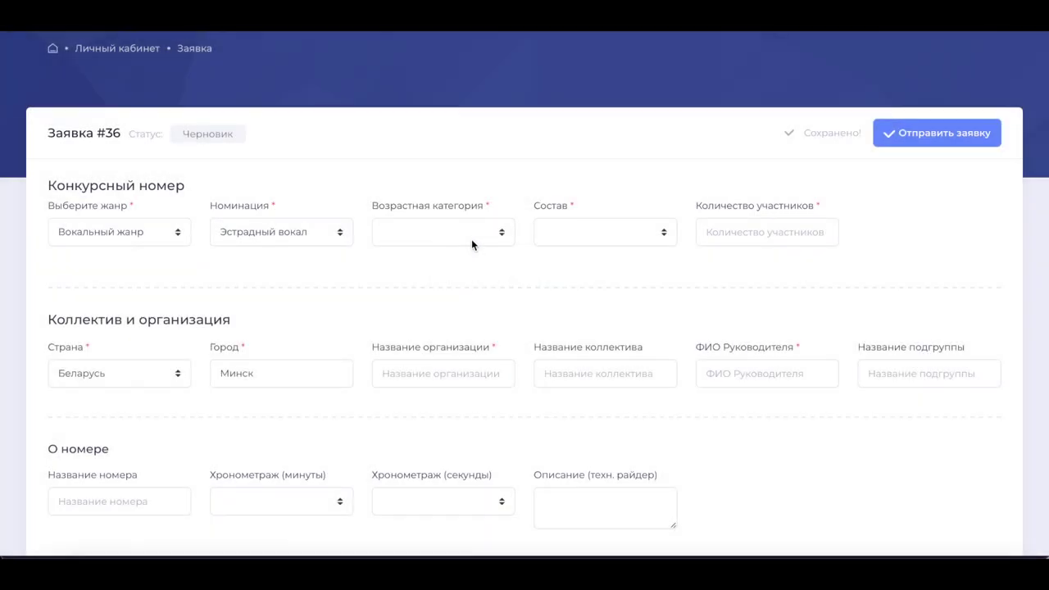
click(473, 238)
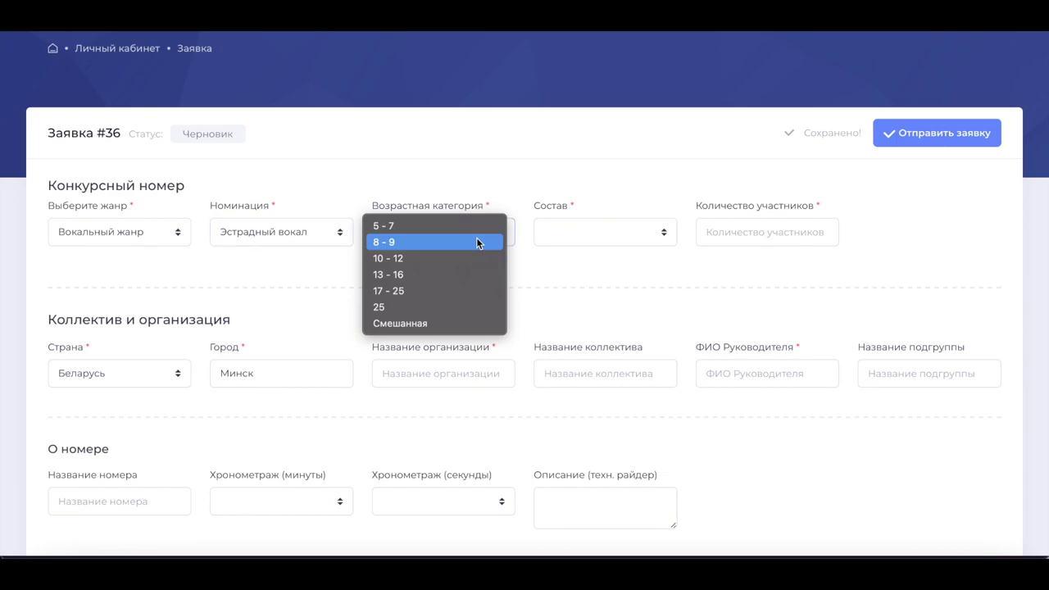
click(467, 308)
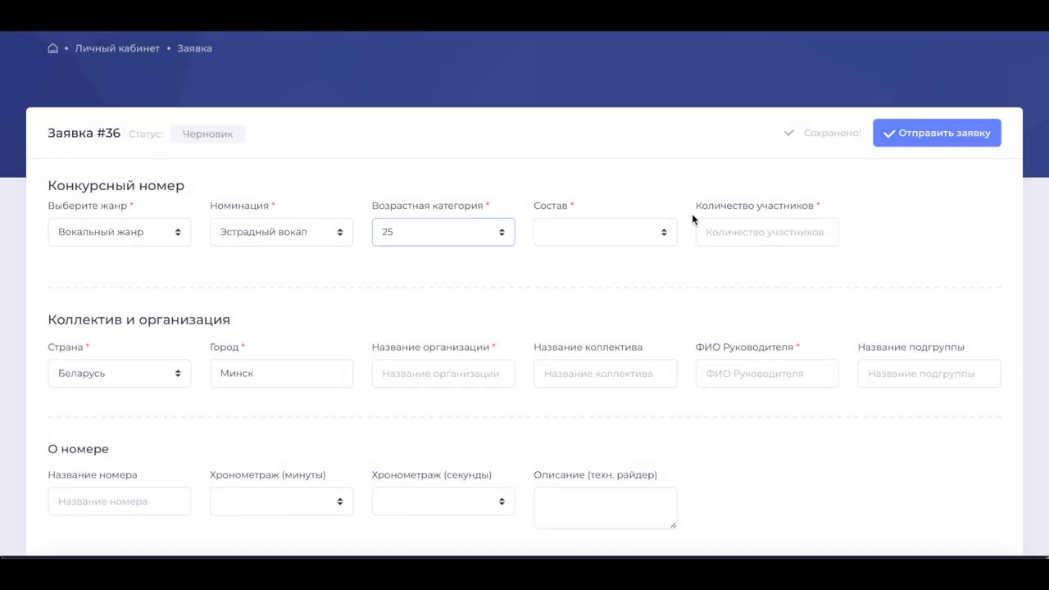
Choose the Соло line-up and enter participant 1's full name
click(659, 233)
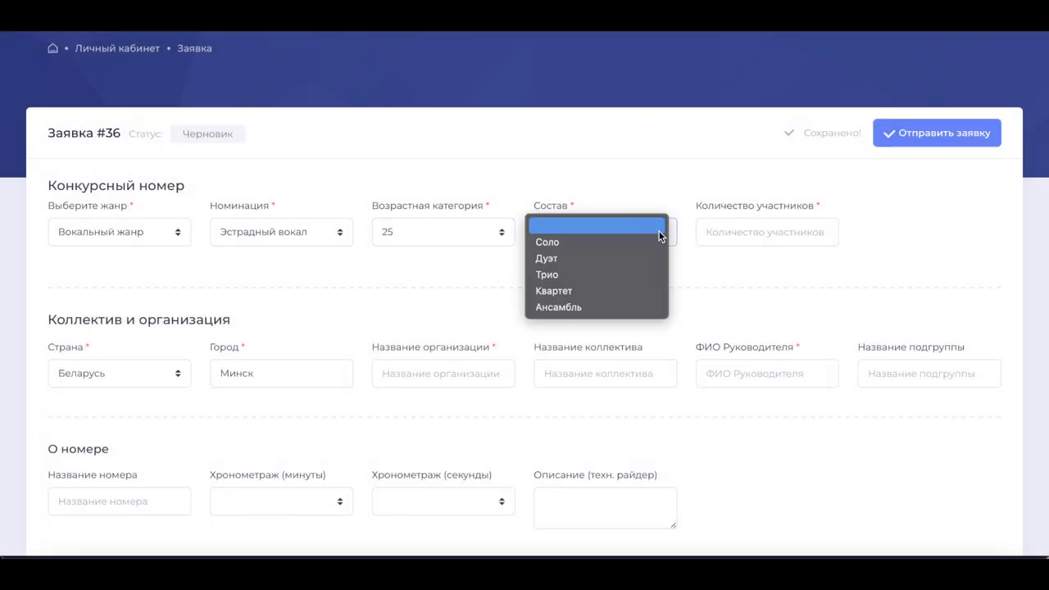
click(616, 245)
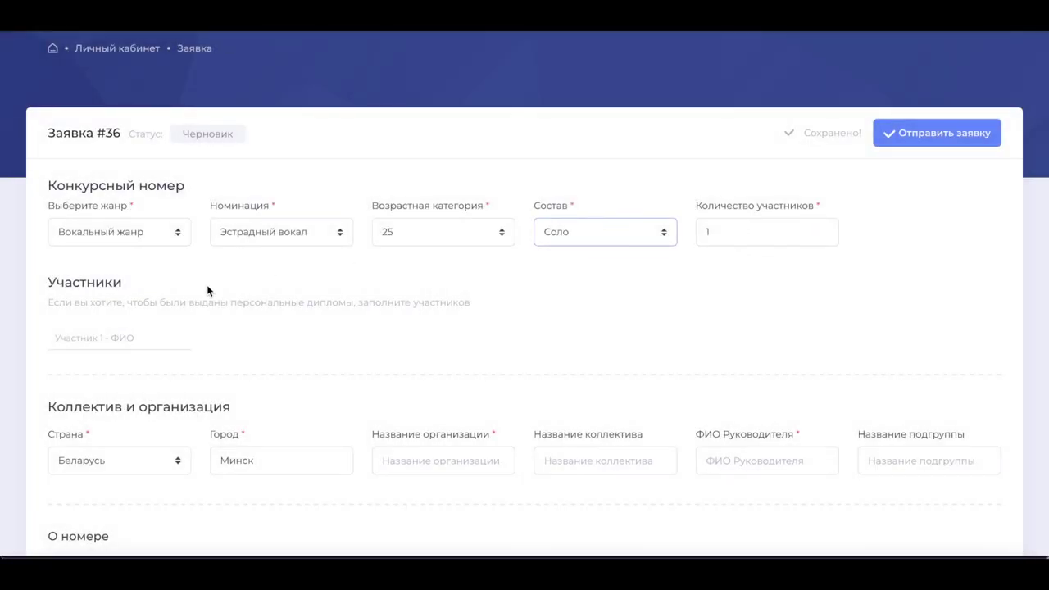
click(90, 343)
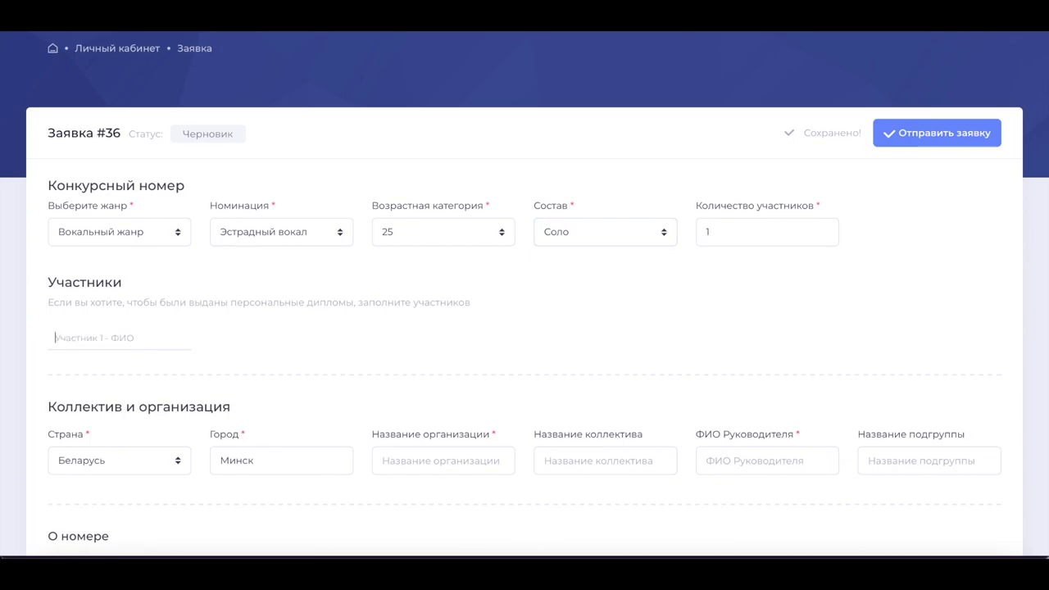
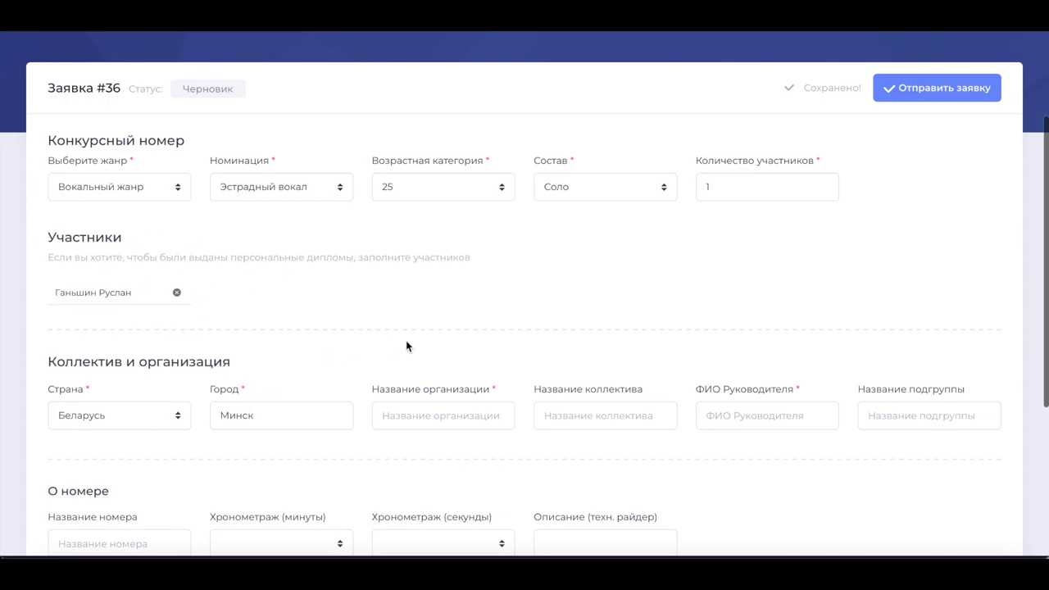
Enter Волна Идей as both the organisation name and the collective name
scroll(406, 340, down, 1)
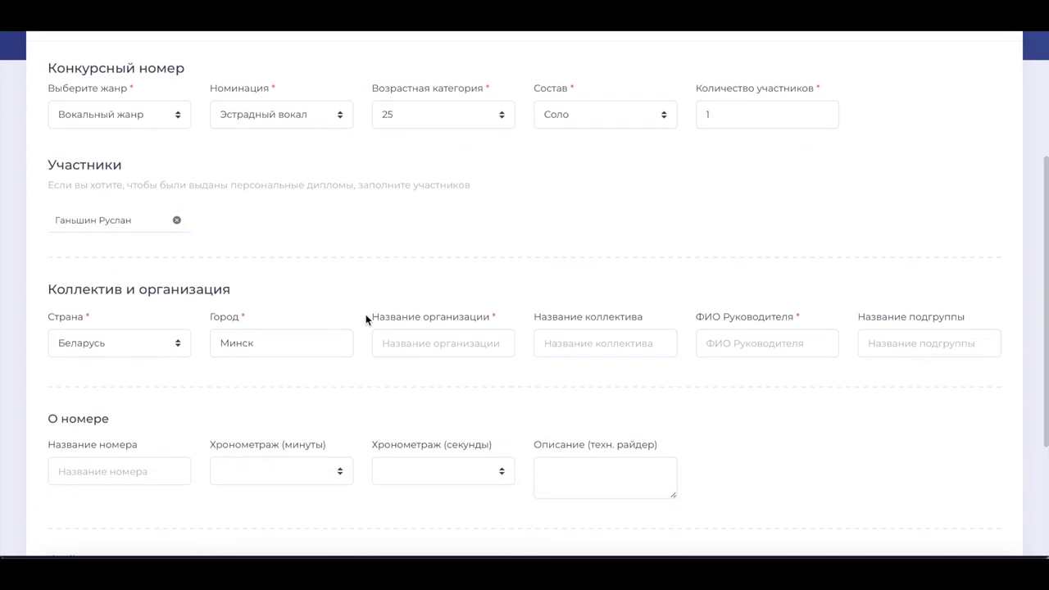
scroll(404, 311, up, 1)
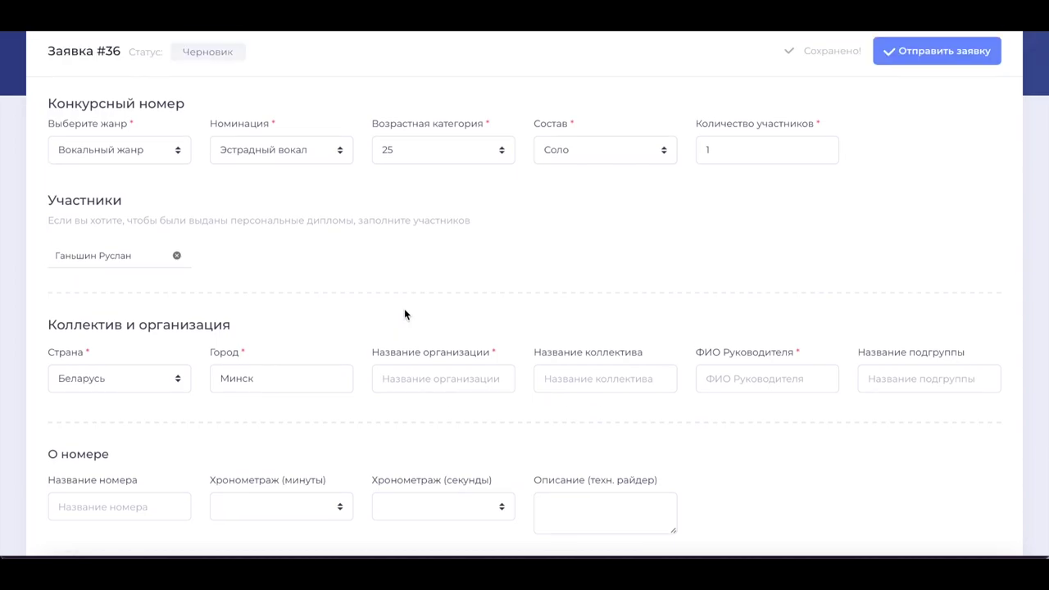
click(477, 379)
text(Волна Идей)
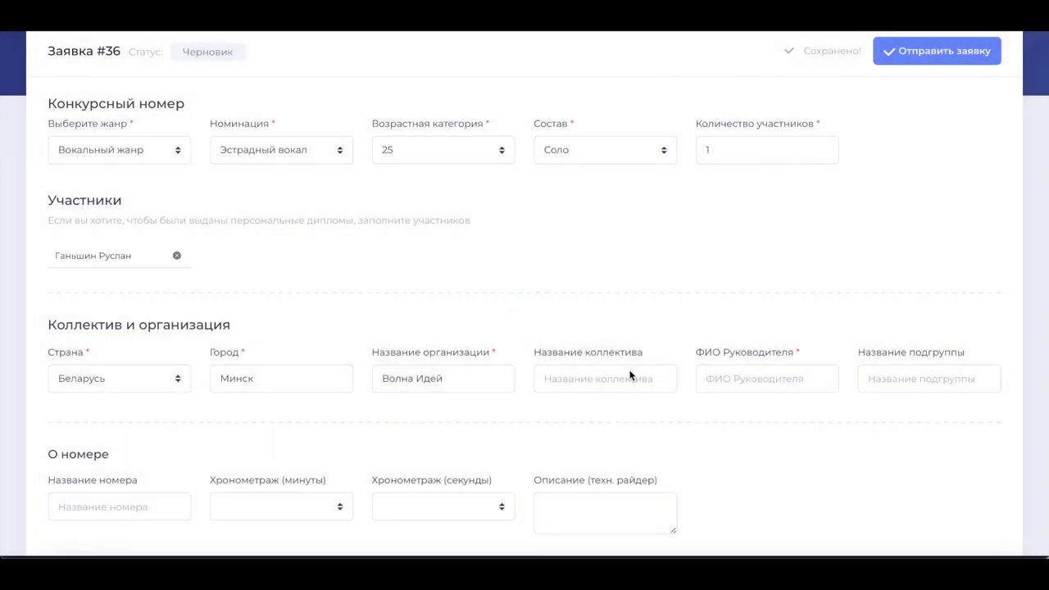
click(629, 375)
text(Волна Идей)
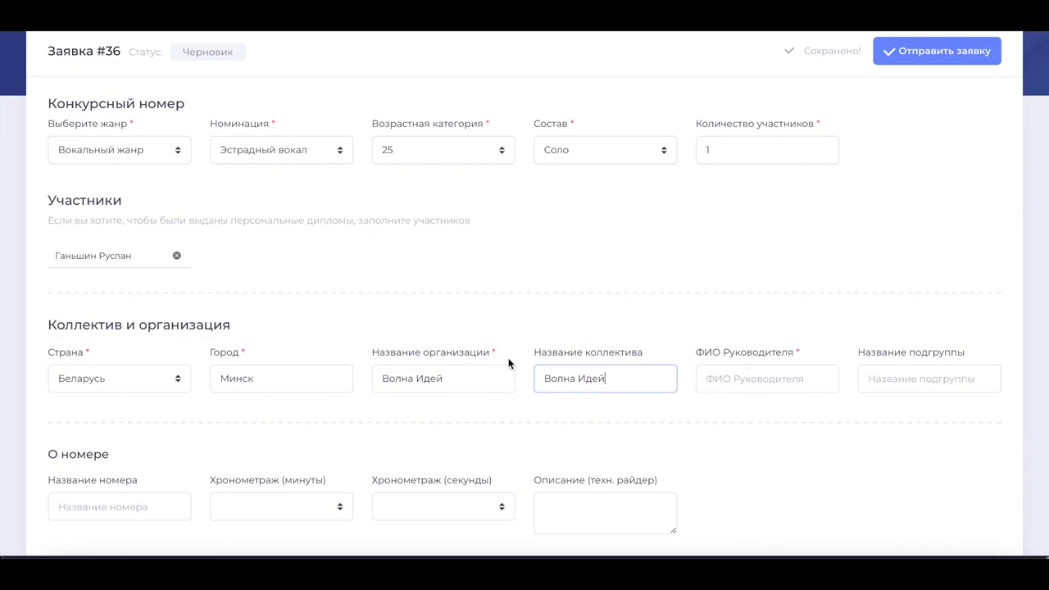
Fill in the leader's full name in ФИО Руководителя and save the form
click(762, 380)
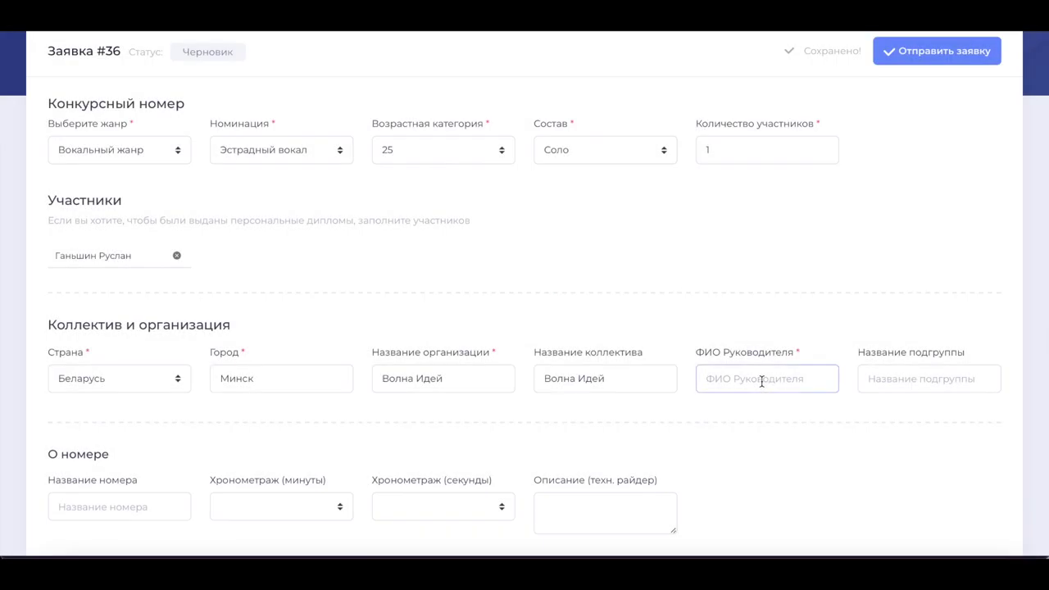
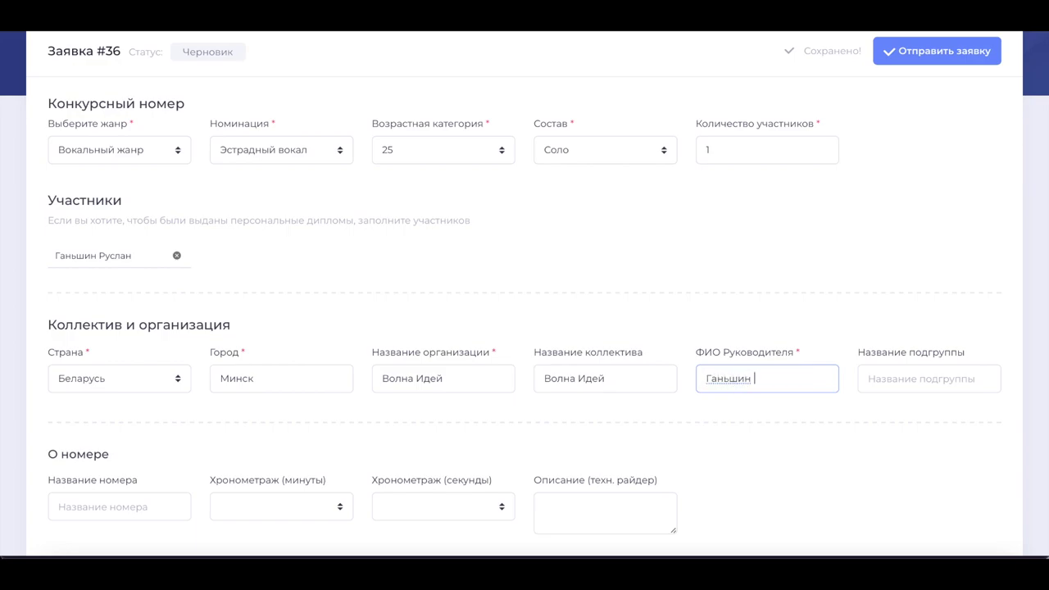
click(806, 434)
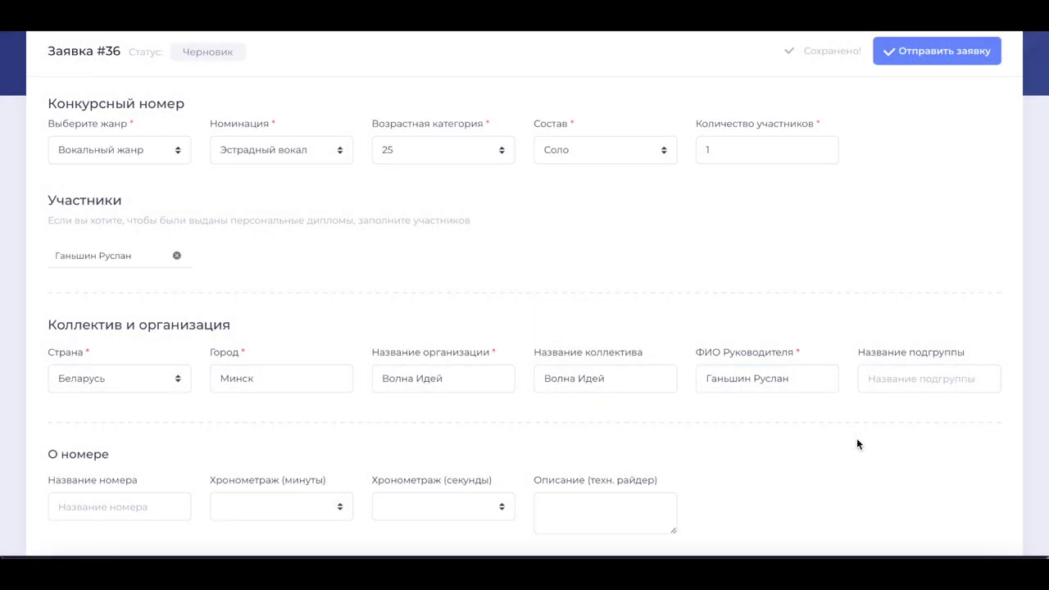
scroll(854, 378, down, 1)
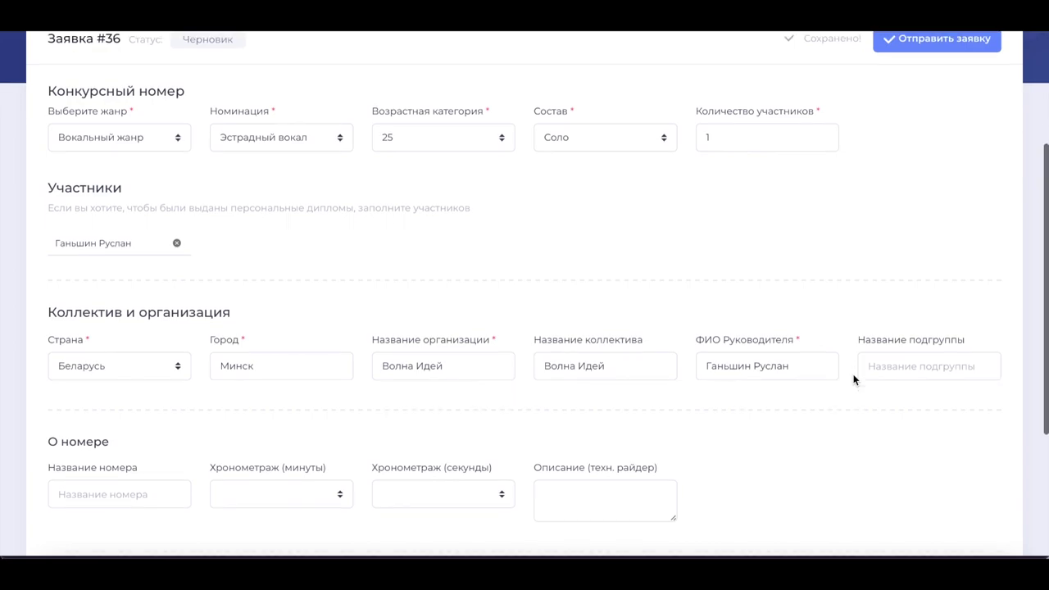
scroll(852, 379, down, 1)
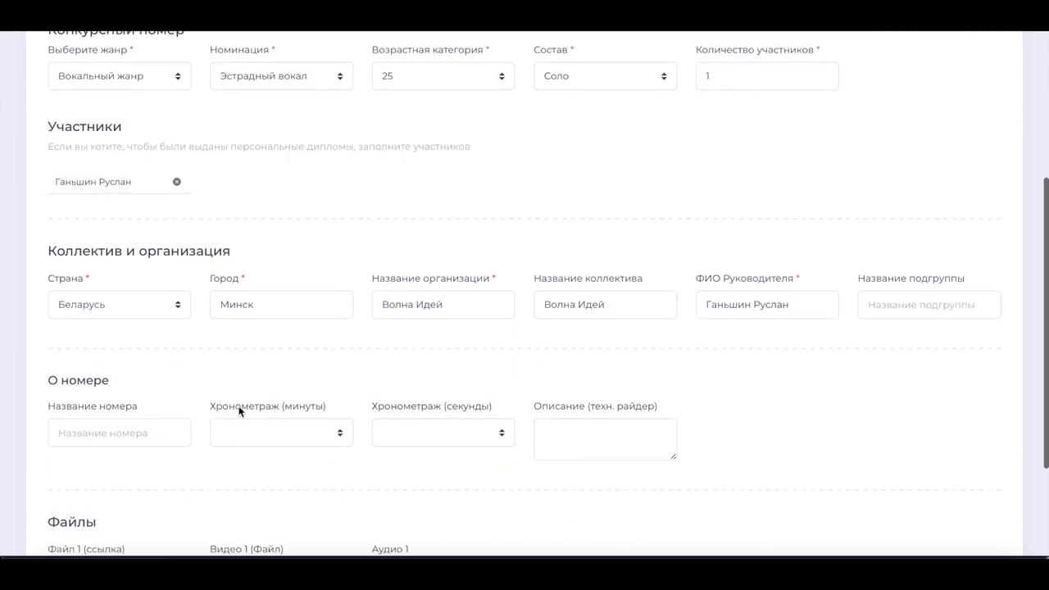
scroll(376, 448, down, 2)
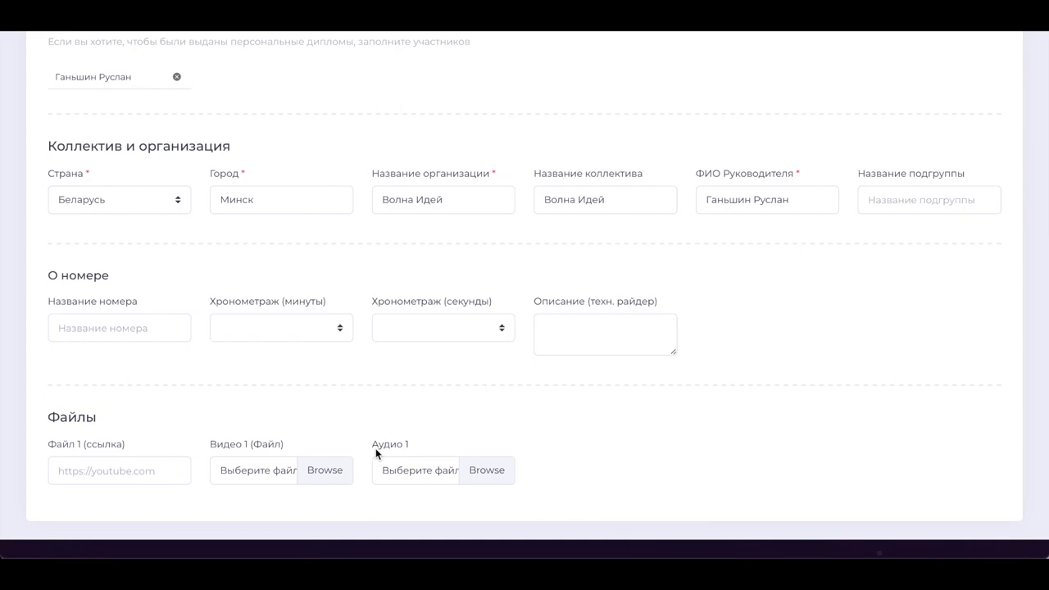
scroll(375, 453, up, 1)
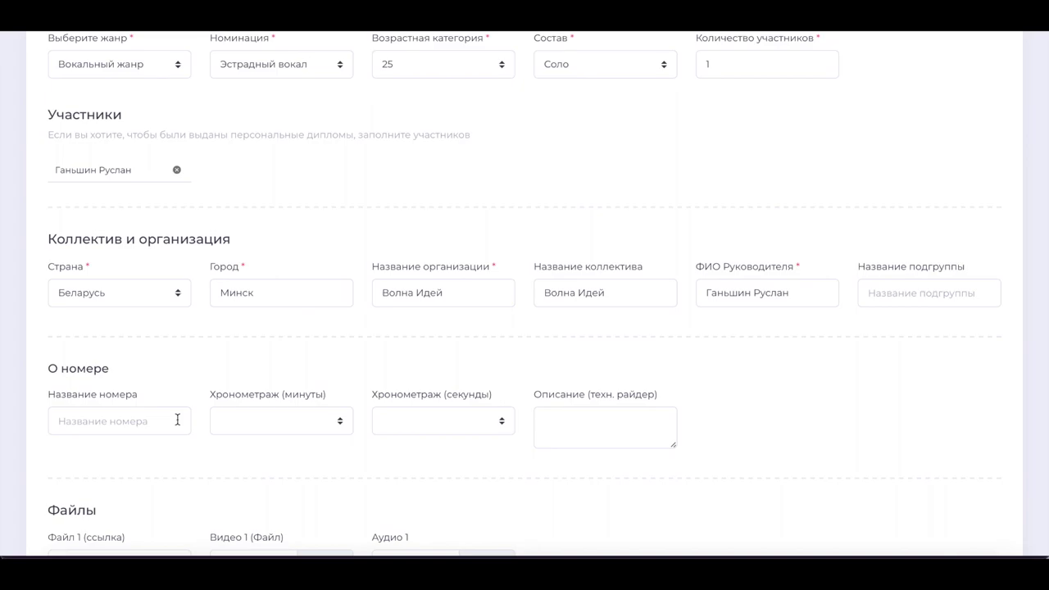
Title the act Гимн Волны Идей
scroll(177, 420, down, 1)
click(138, 385)
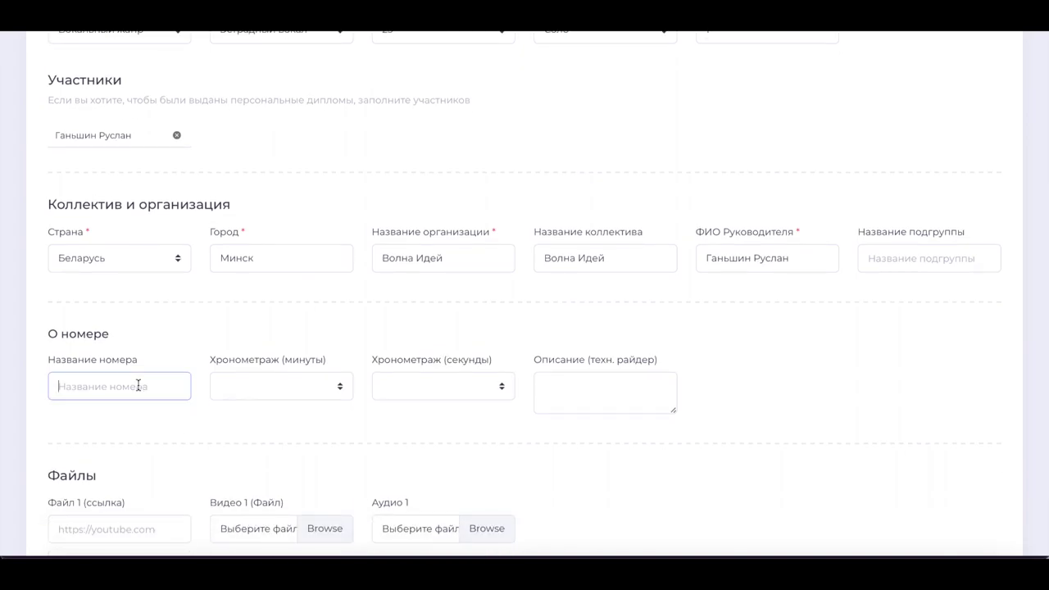
text(Гимн Волны Идей)
key(Return)
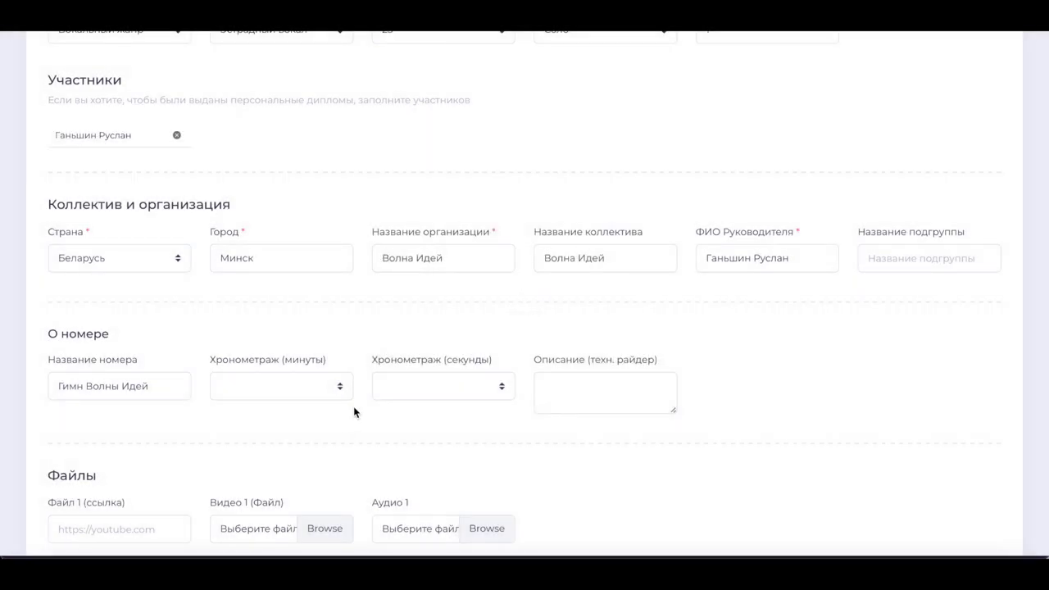
Set the act's duration to 2 min 10 s and its description to 'с точки'
click(315, 387)
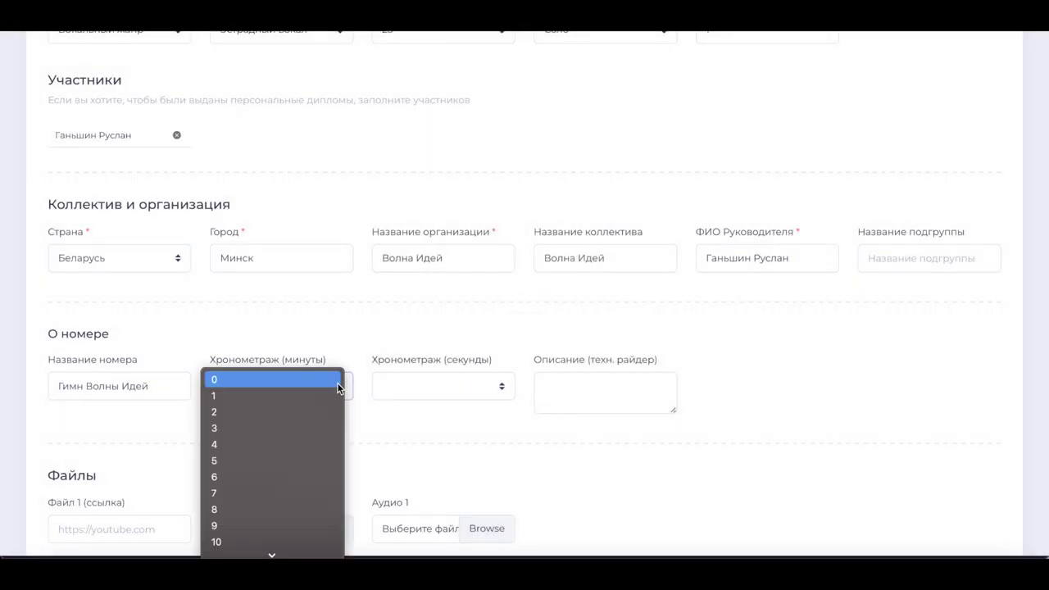
click(291, 413)
click(498, 385)
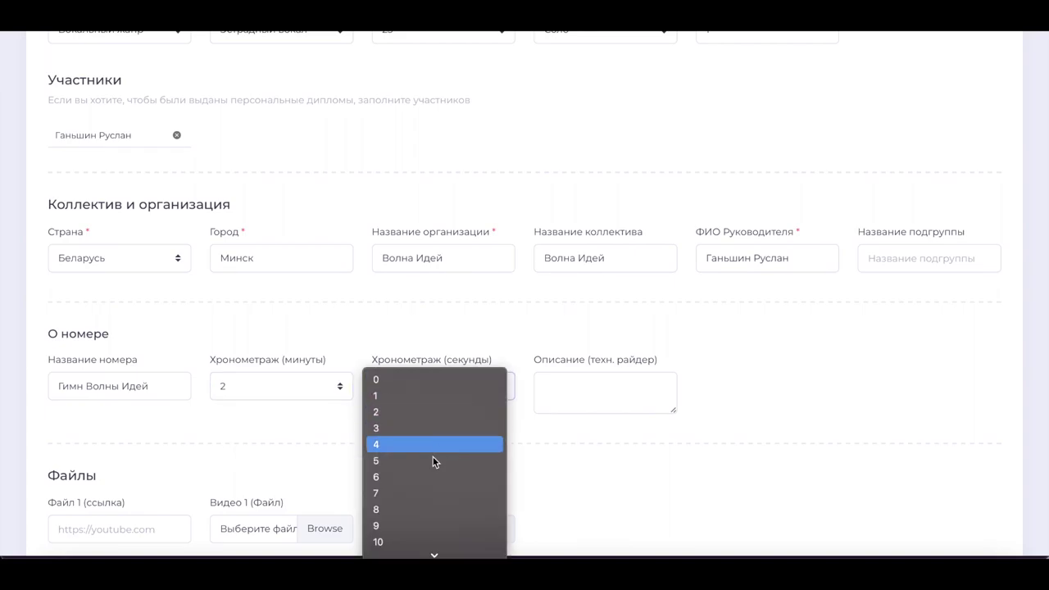
click(415, 538)
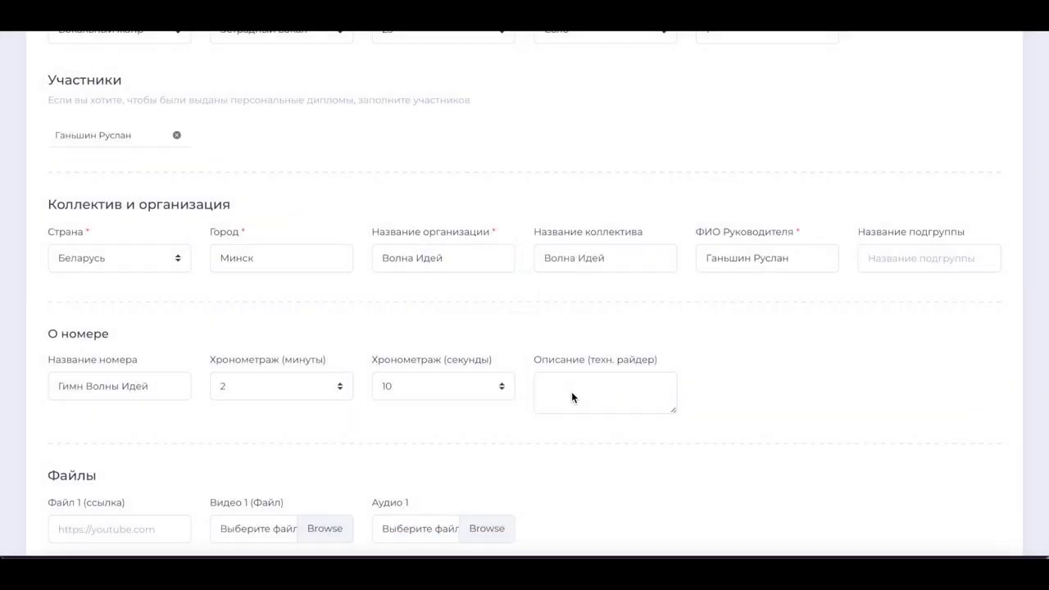
click(576, 386)
text(с точки)
click(701, 478)
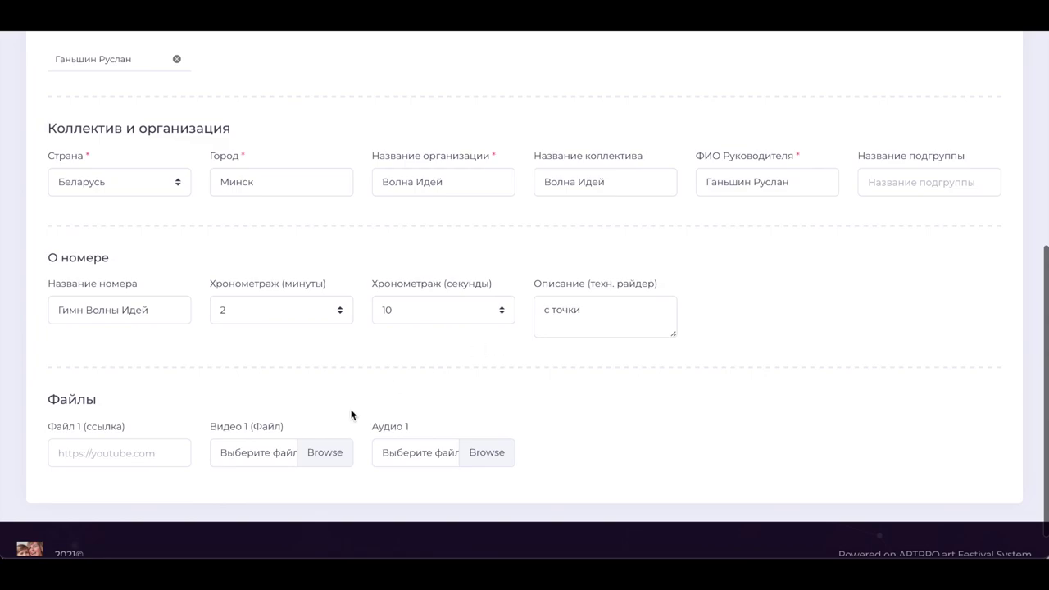
scroll(352, 415, down, 1)
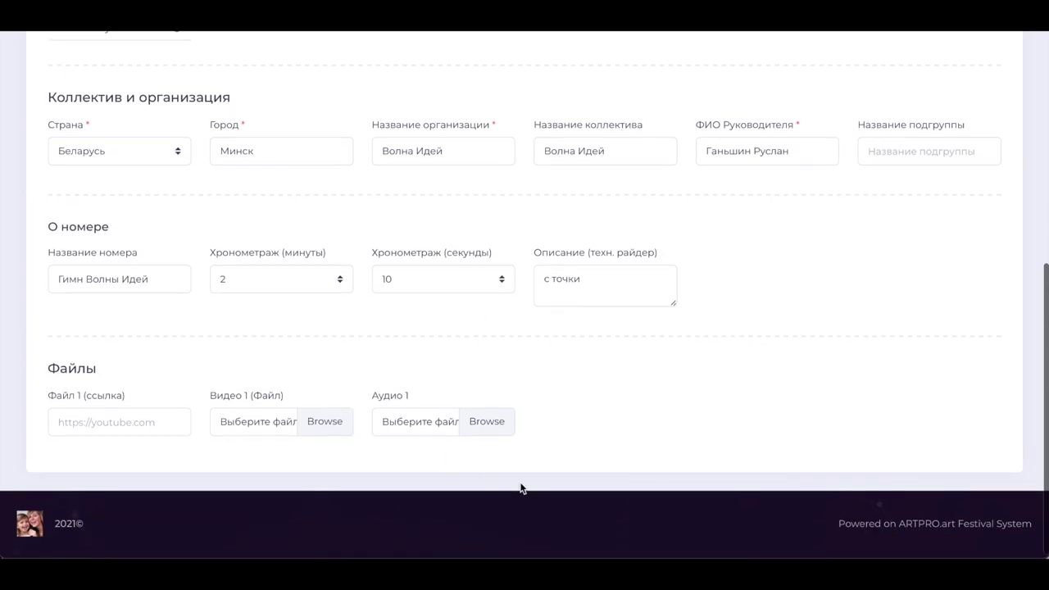
Try uploading собрание 3.mp4 as Аудио 1; it is rejected by the 50 Mb limit
click(482, 422)
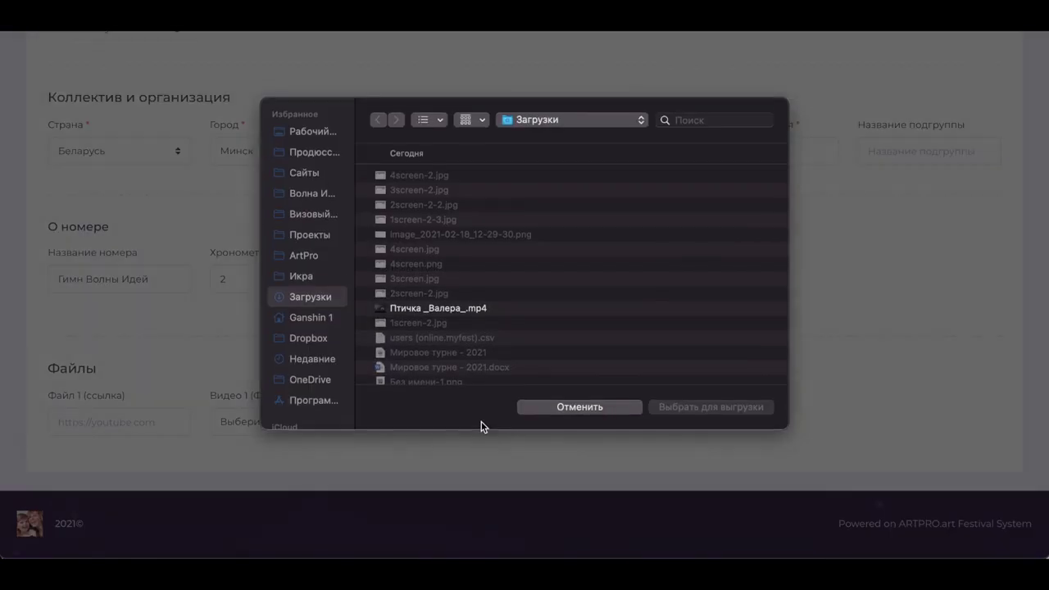
scroll(482, 318, down, 10)
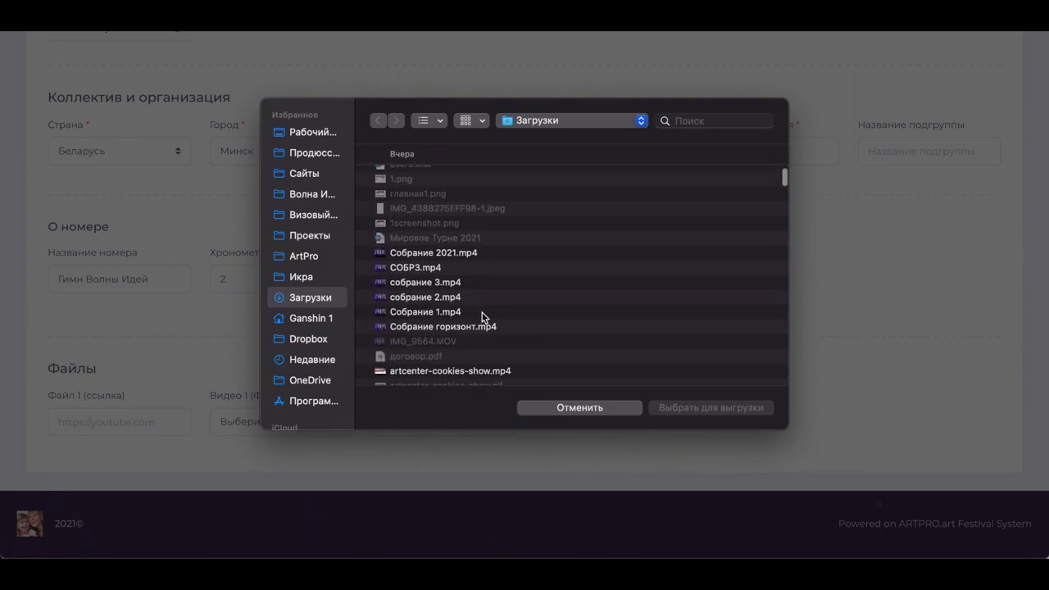
click(449, 285)
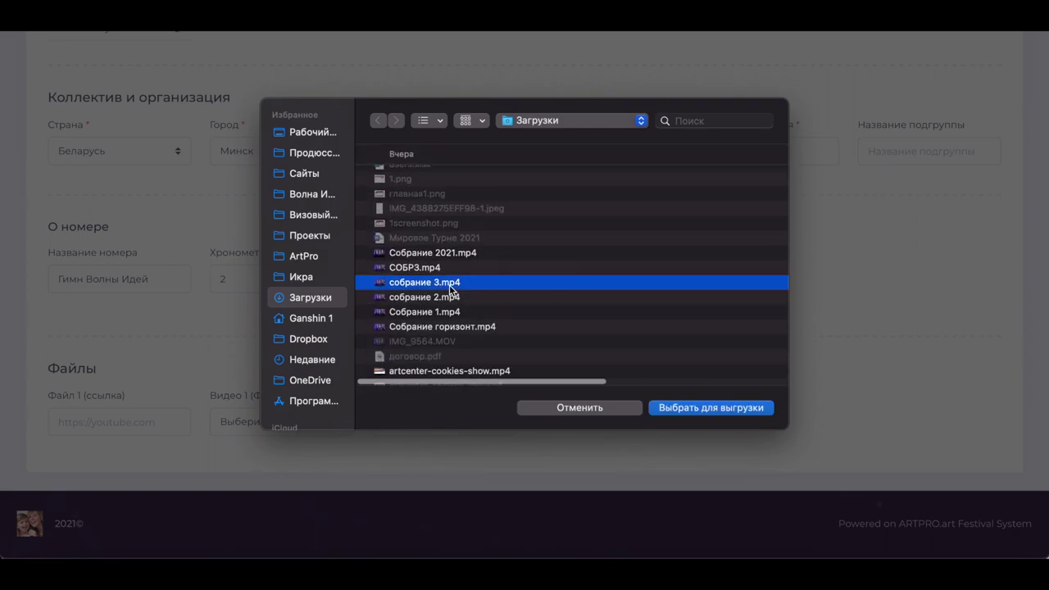
click(734, 412)
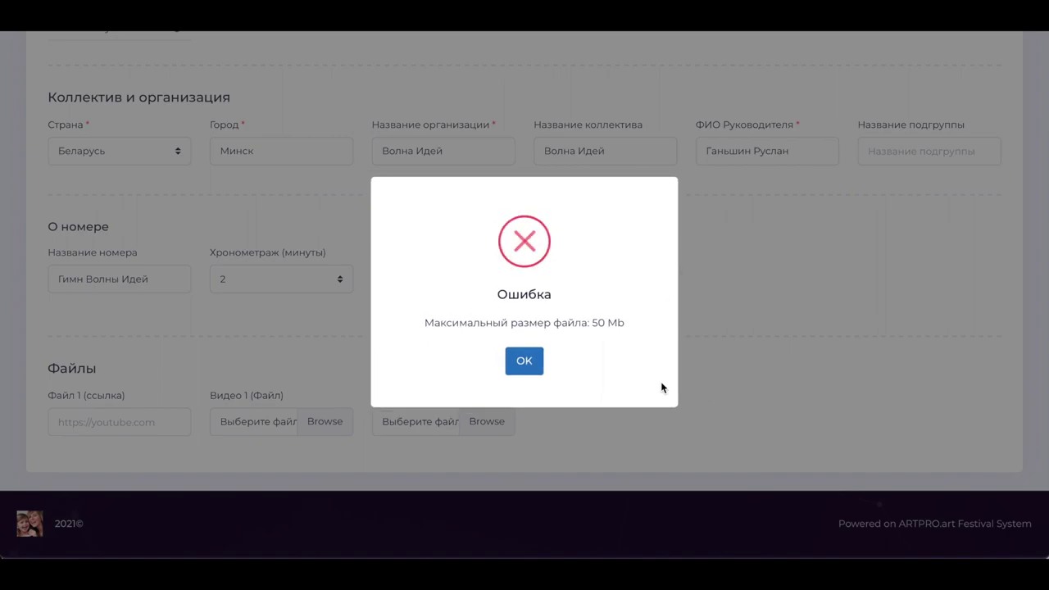
click(536, 363)
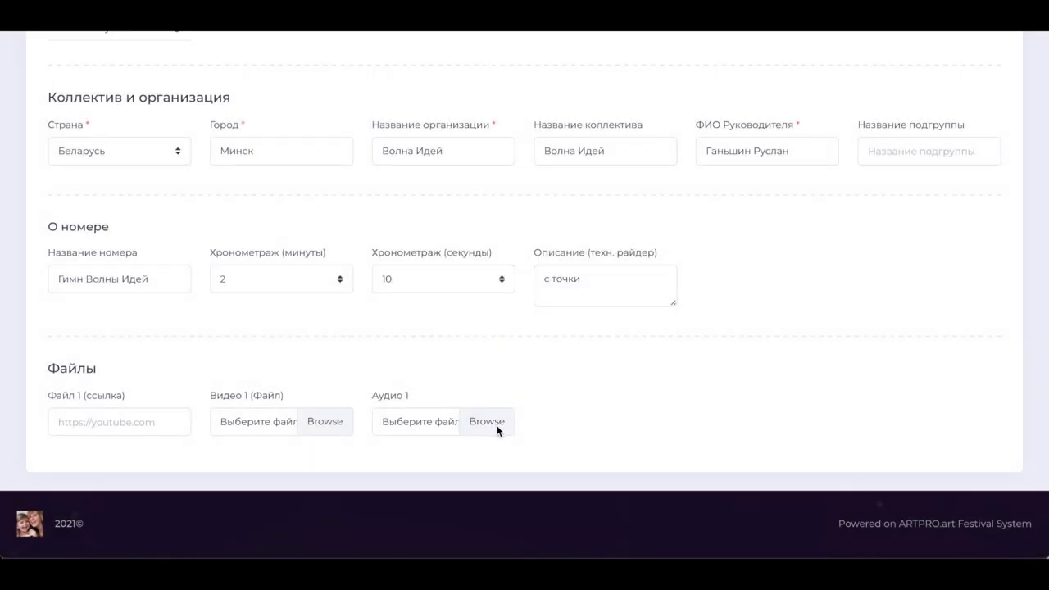
Upload the 14:47 video собрание 2.mp4 (29.79 Mb) from Загрузки as Аудио 1
click(497, 426)
scroll(502, 323, down, 10)
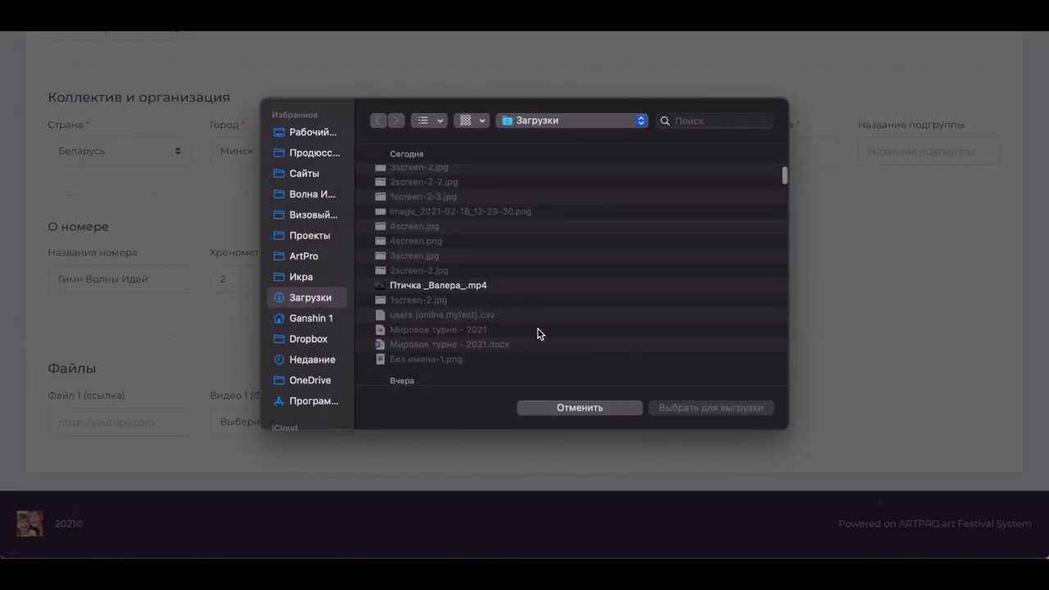
scroll(554, 292, down, 5)
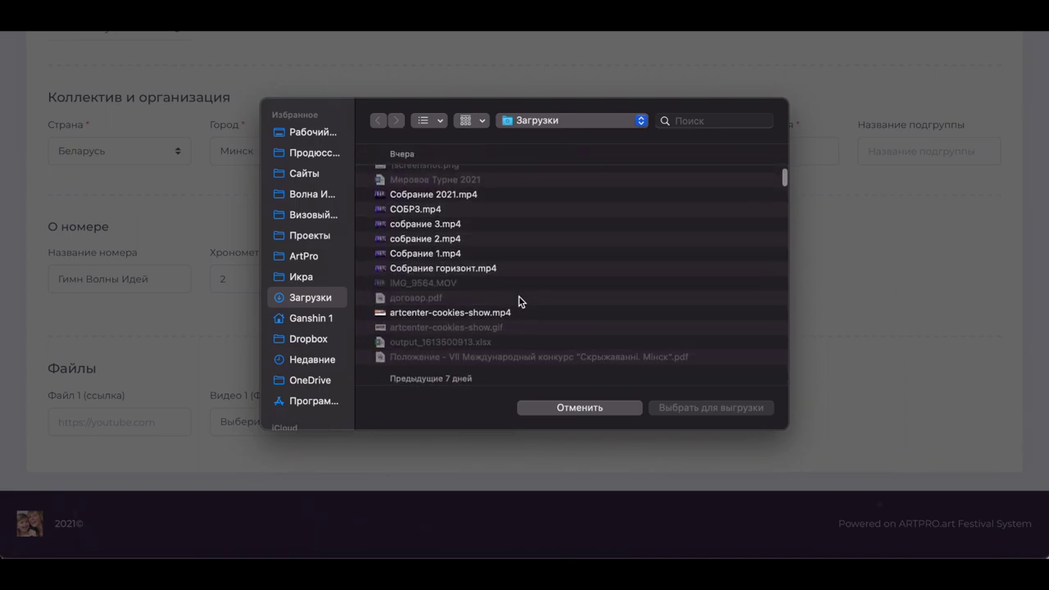
scroll(555, 277, right, 5)
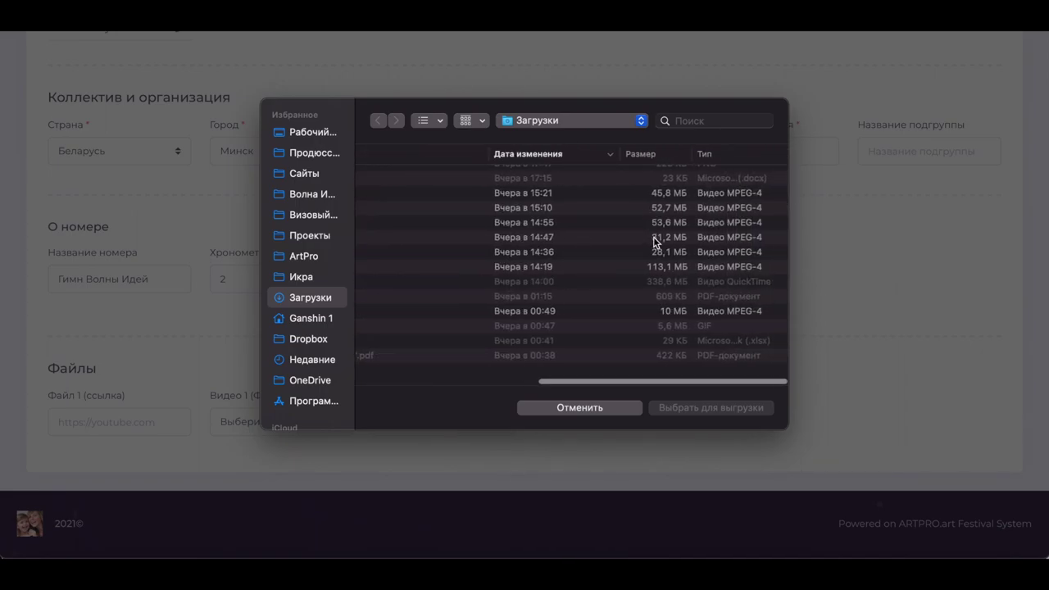
click(658, 237)
click(710, 412)
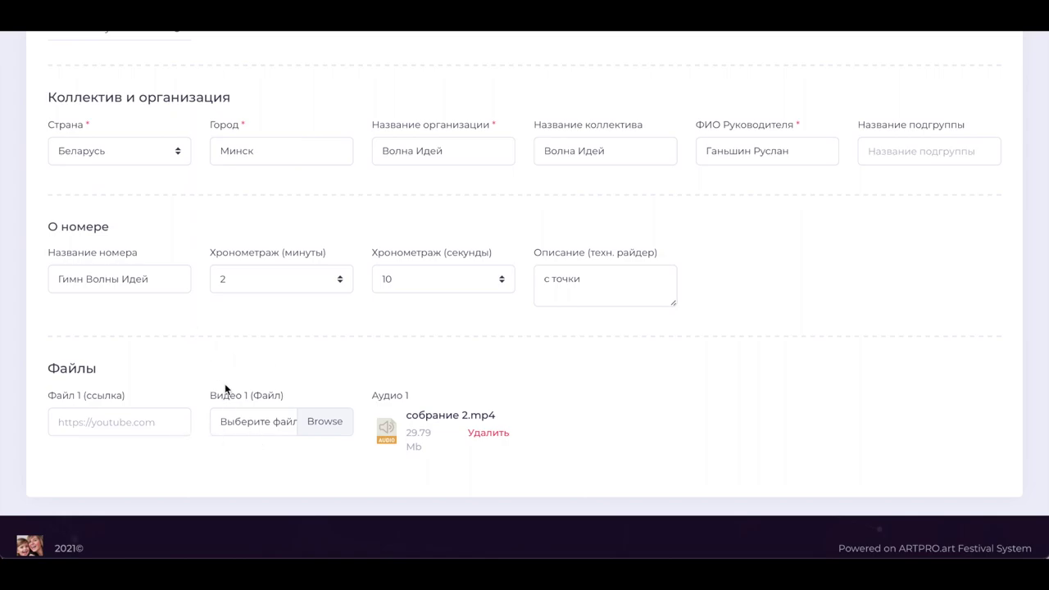
scroll(224, 385, up, 2)
scroll(224, 386, up, 3)
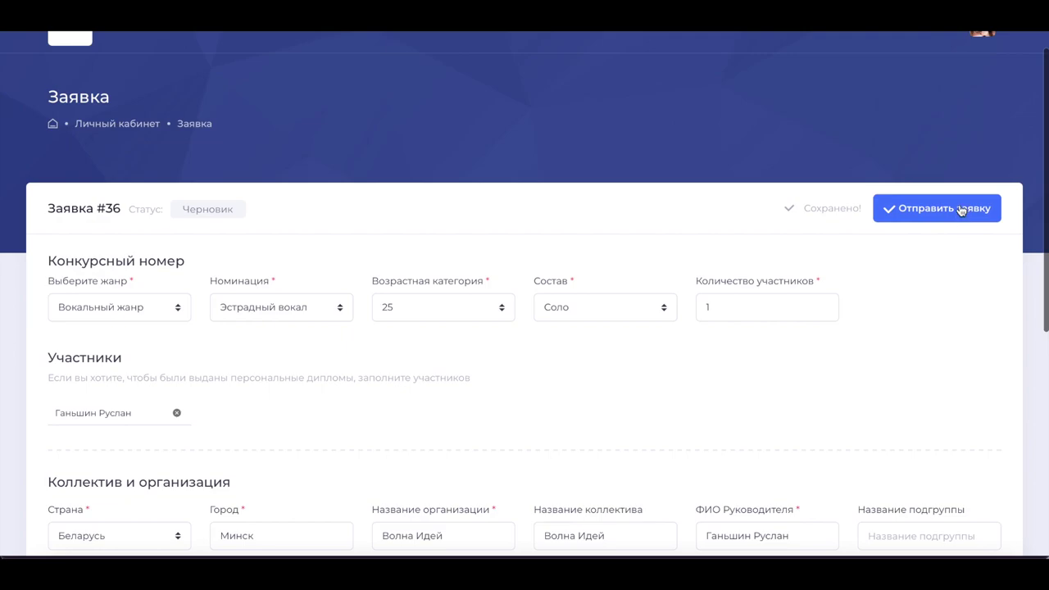
Send application #36 to the organiser, then view it as На рассмотрении in Заявки
click(960, 215)
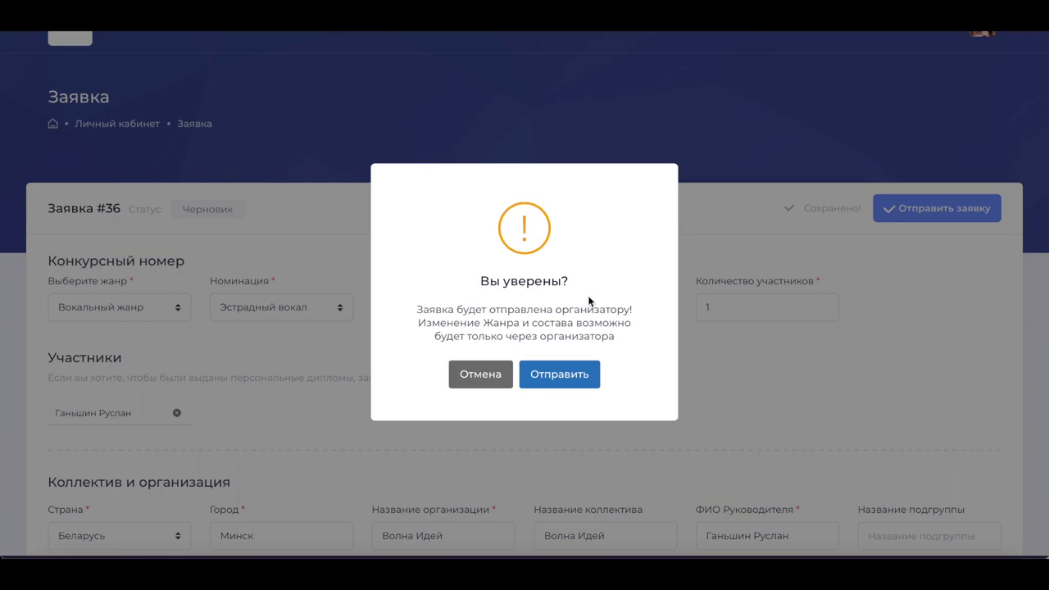
click(559, 373)
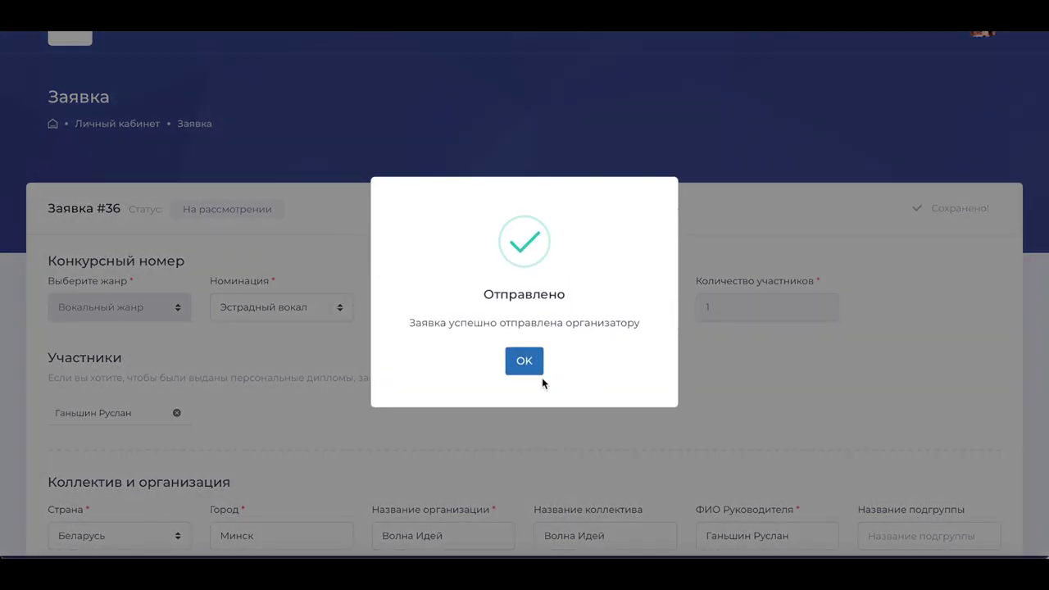
click(530, 365)
scroll(328, 215, up, 1)
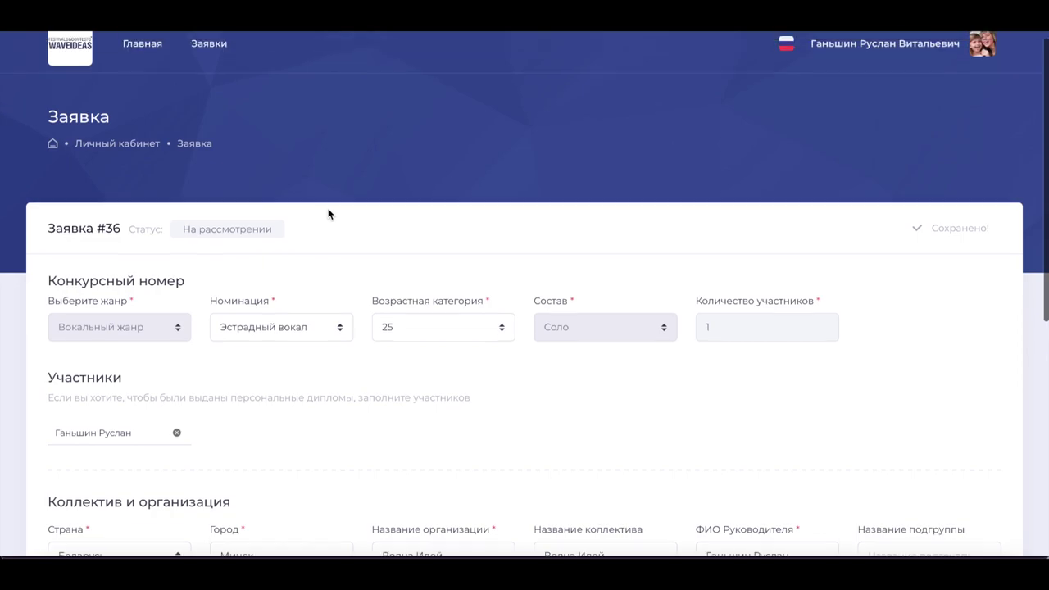
click(202, 59)
In Заявка №36, replace the act title Гимн Волны Идей with Фестивальный танец
scroll(335, 281, down, 2)
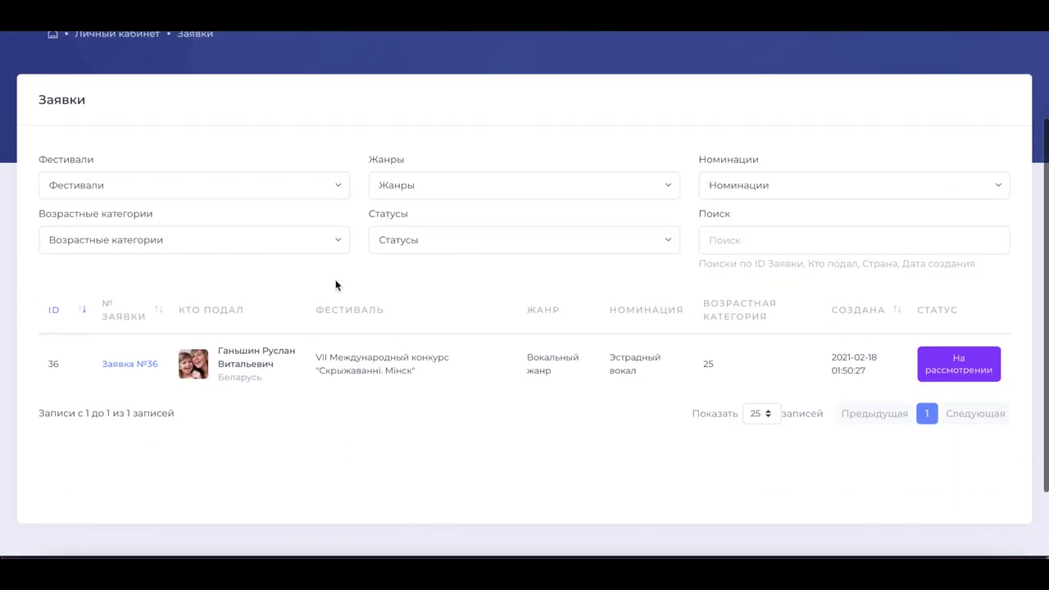
click(139, 365)
scroll(410, 362, down, 1)
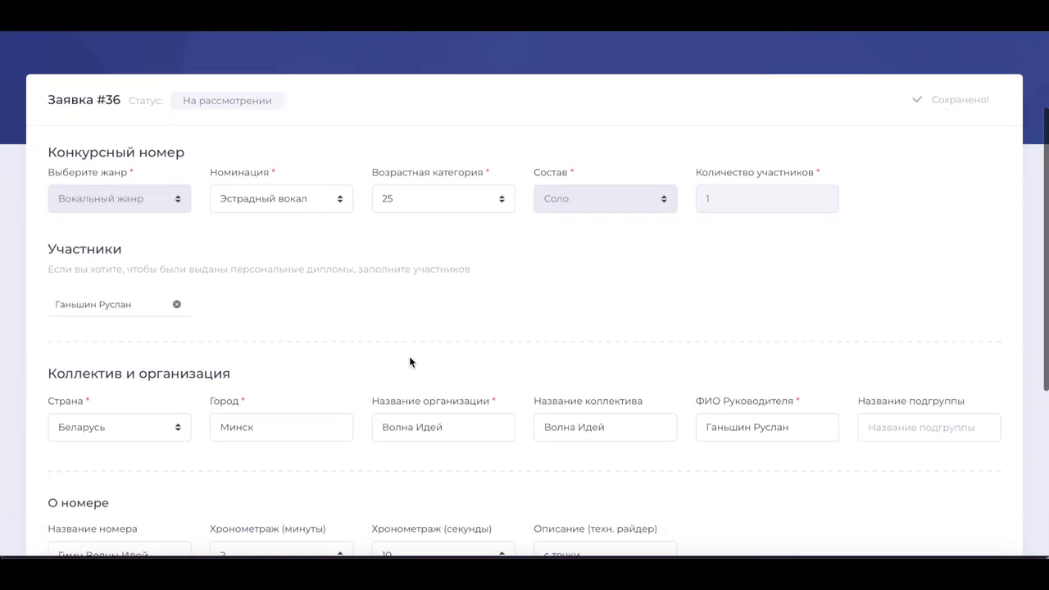
scroll(474, 363, down, 2)
scroll(475, 363, down, 4)
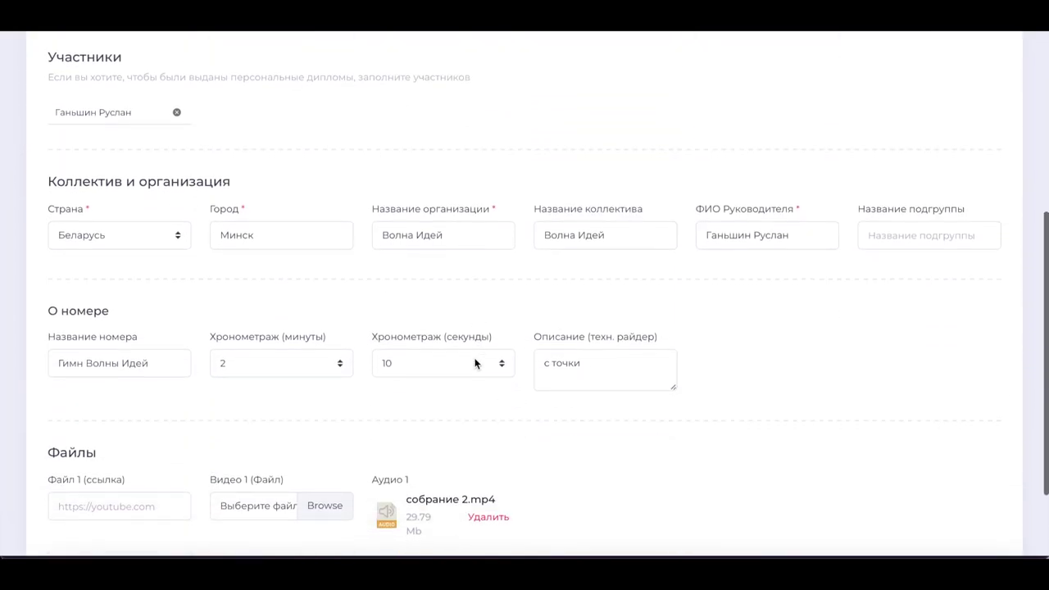
click(150, 281)
key(BackSpace)
key(BackSpace)
key(BackSpace)
key(BackSpace)
key(BackSpace)
key(BackSpace)
key(BackSpace)
key(BackSpace)
key(BackSpace)
key(BackSpace)
key(BackSpace)
key(BackSpace)
key(BackSpace)
key(BackSpace)
key(BackSpace)
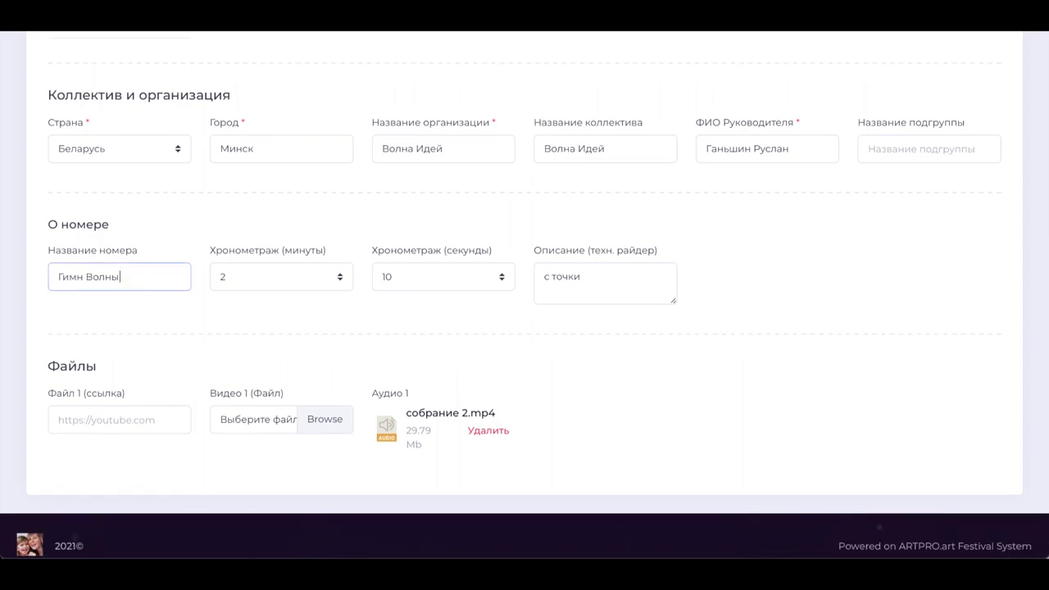
text(Фестивальный танец)
click(629, 331)
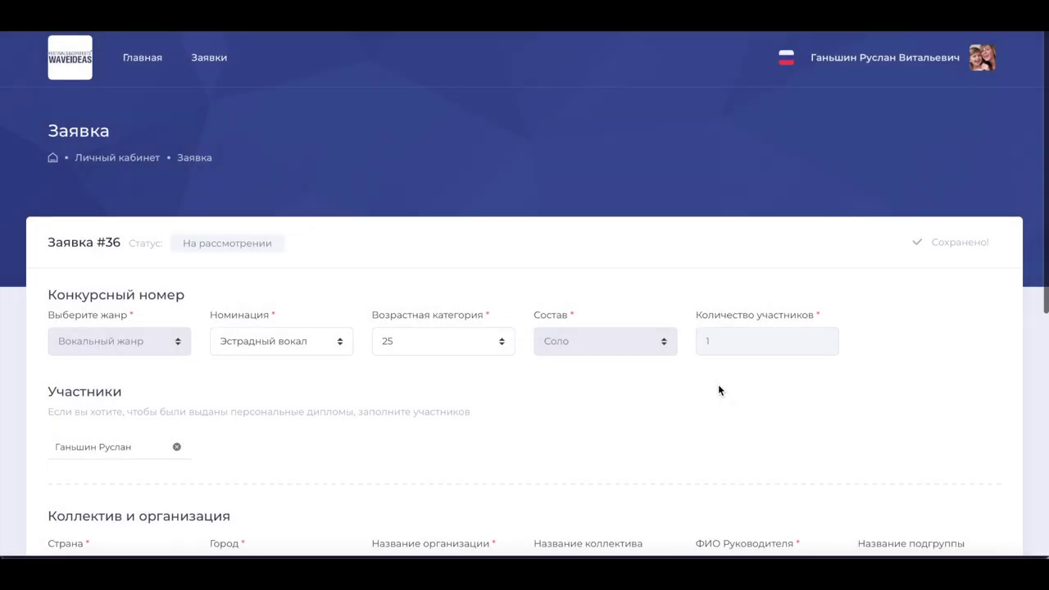
scroll(335, 323, down, 5)
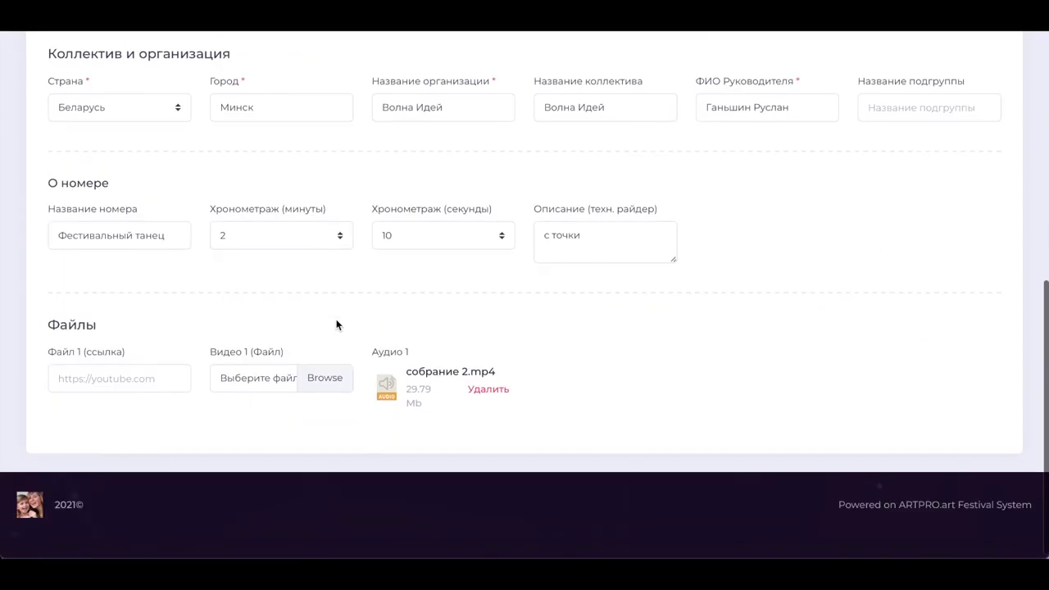
scroll(335, 325, up, 10)
click(157, 58)
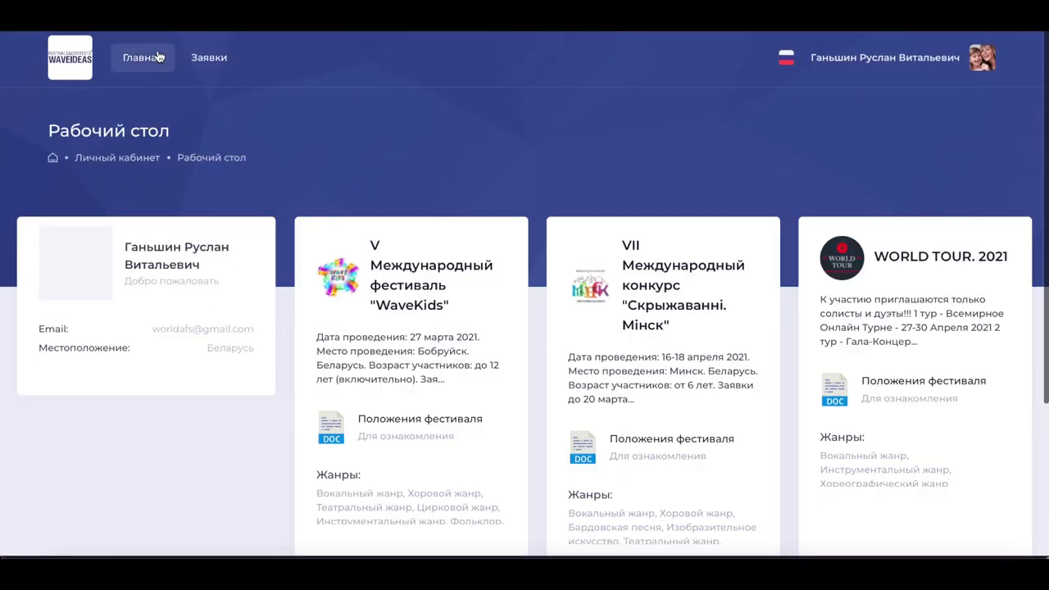
click(209, 61)
scroll(259, 241, down, 3)
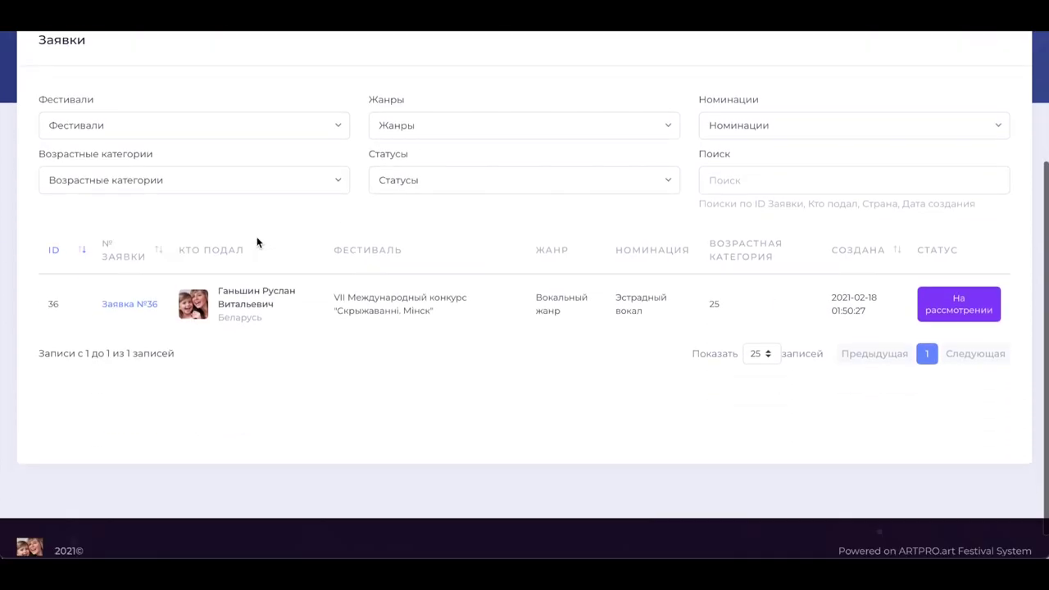
click(146, 304)
scroll(127, 440, down, 2)
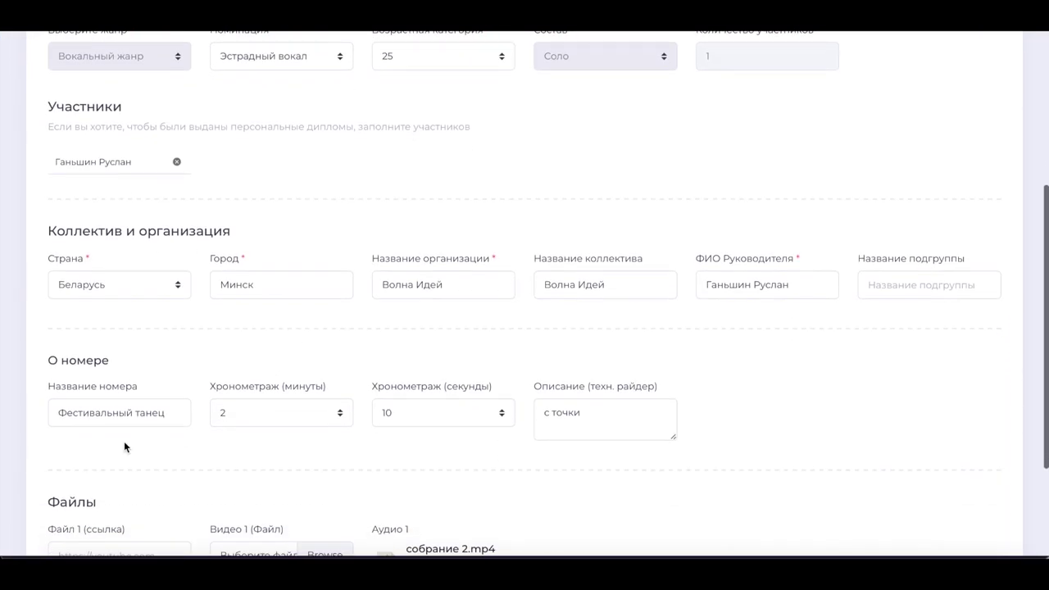
scroll(155, 404, up, 5)
click(135, 58)
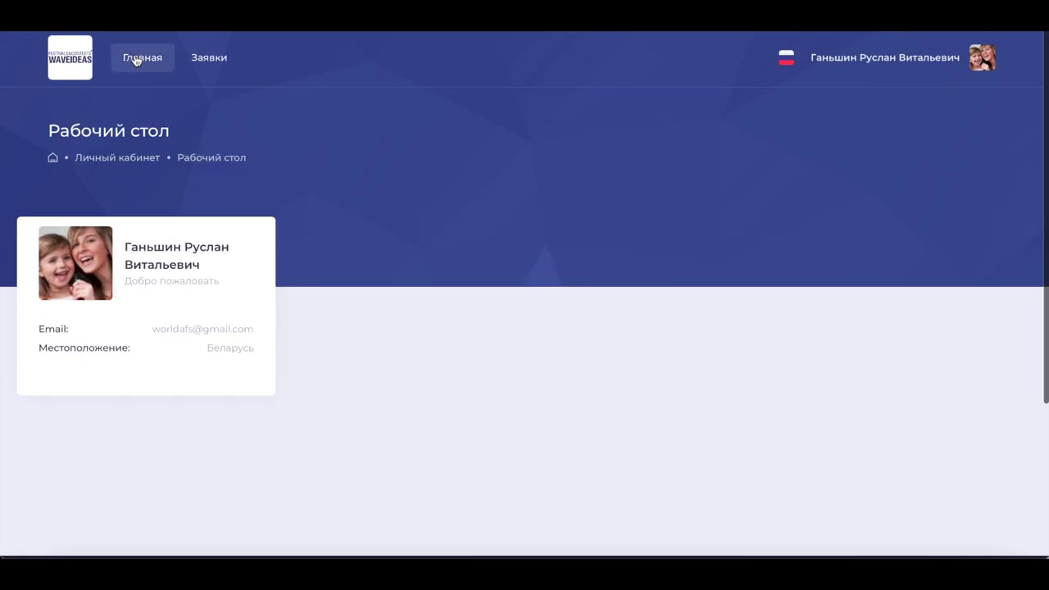
scroll(327, 252, down, 2)
scroll(327, 252, up, 2)
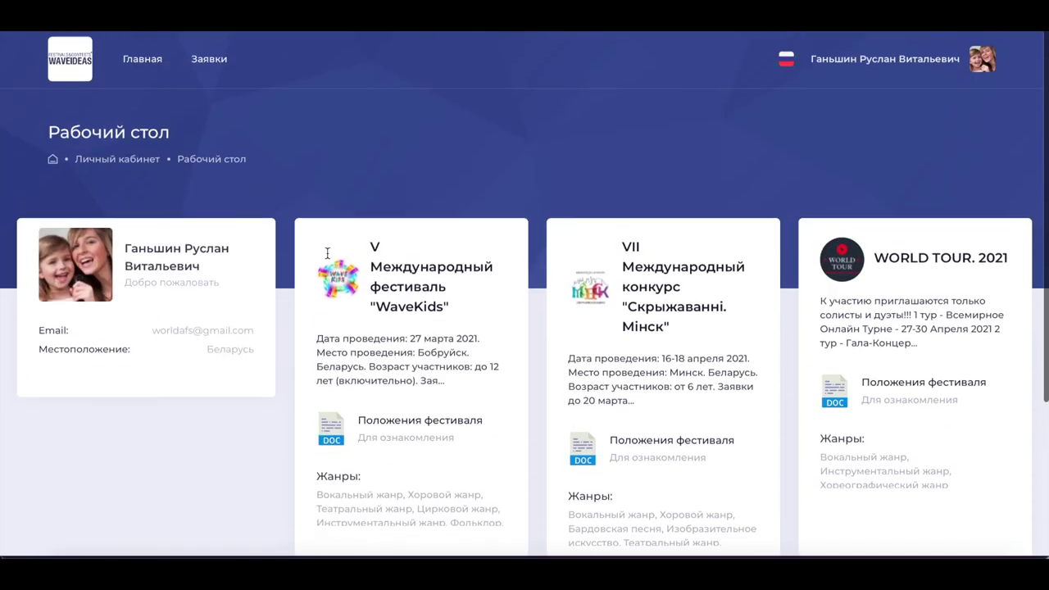
click(214, 59)
scroll(303, 328, down, 3)
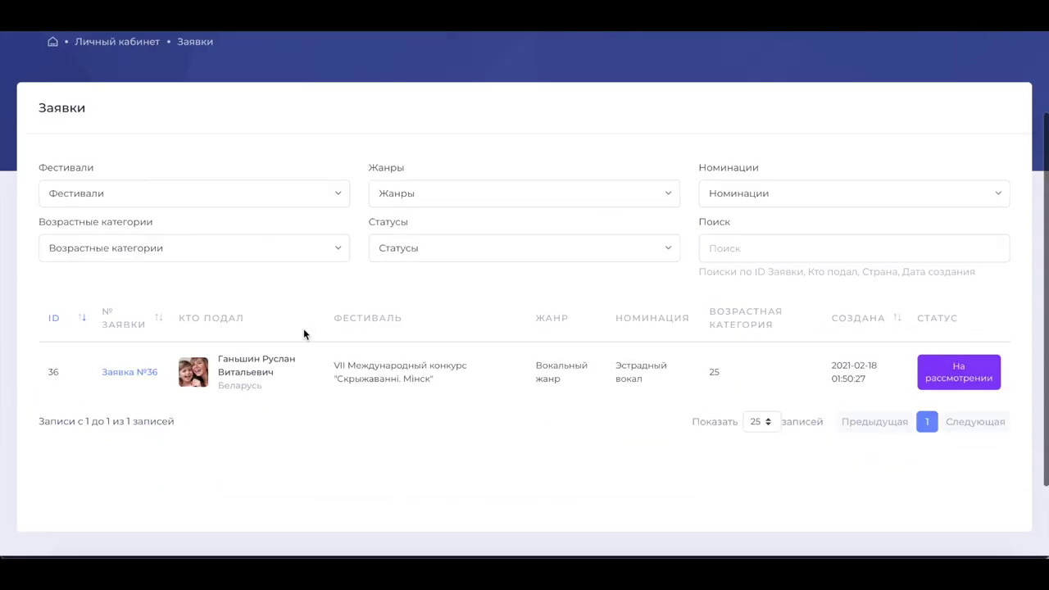
scroll(303, 328, up, 3)
click(148, 61)
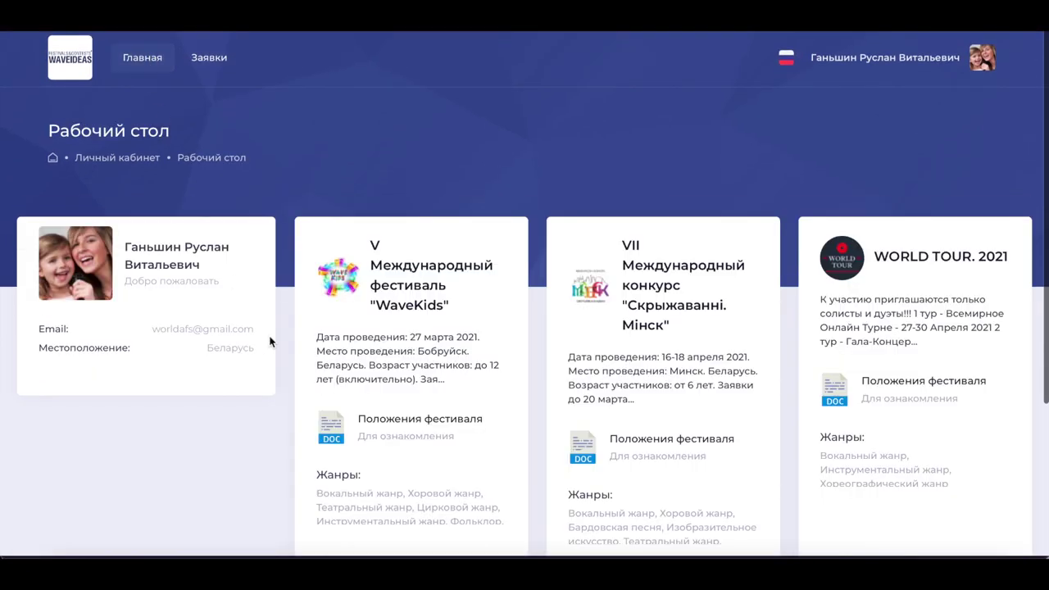
scroll(271, 341, down, 1)
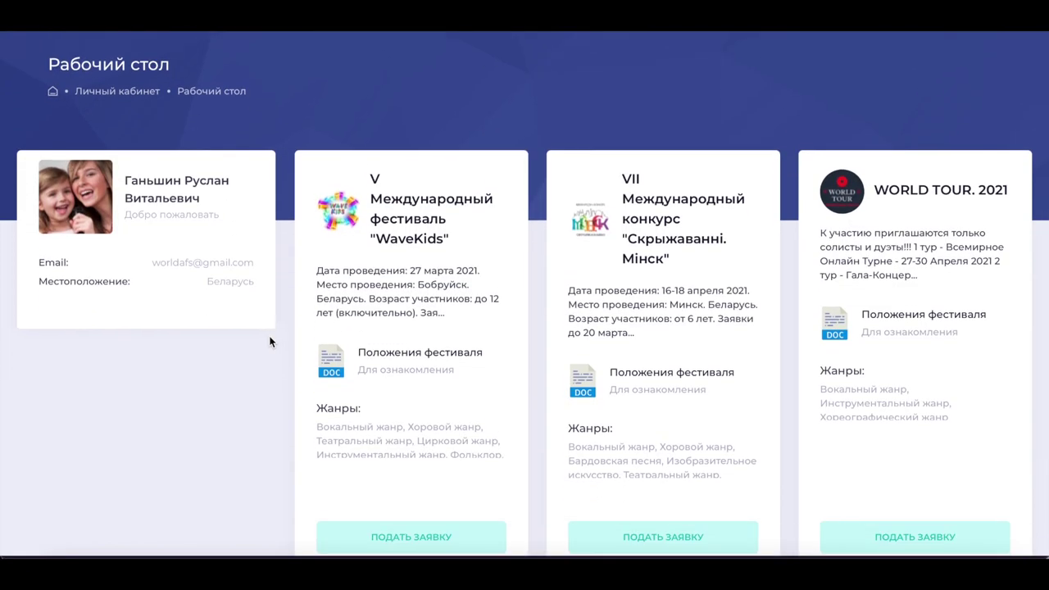
scroll(270, 341, down, 2)
scroll(271, 342, up, 2)
scroll(270, 341, up, 1)
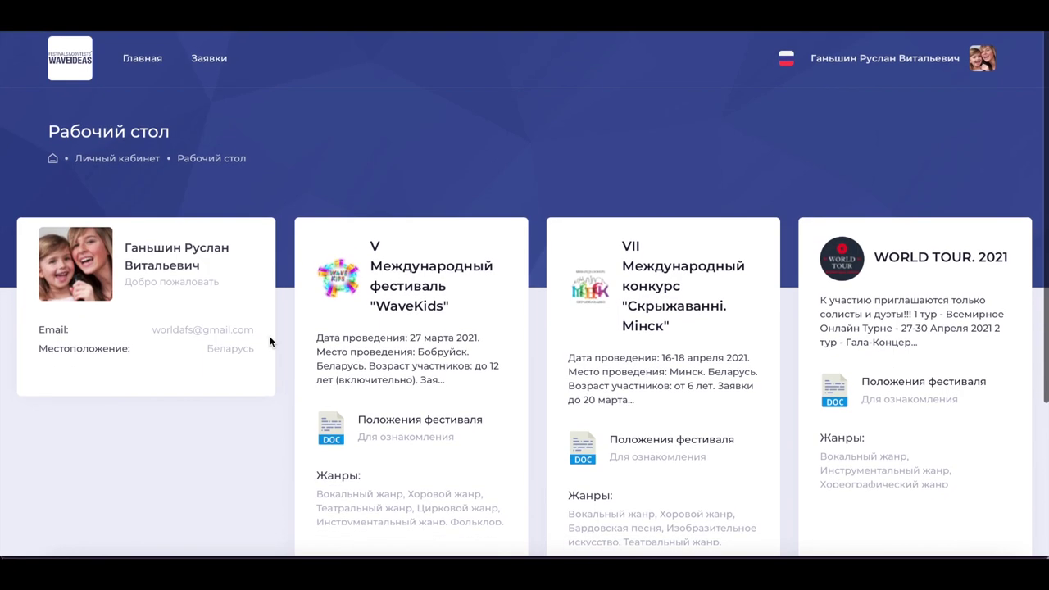
click(218, 57)
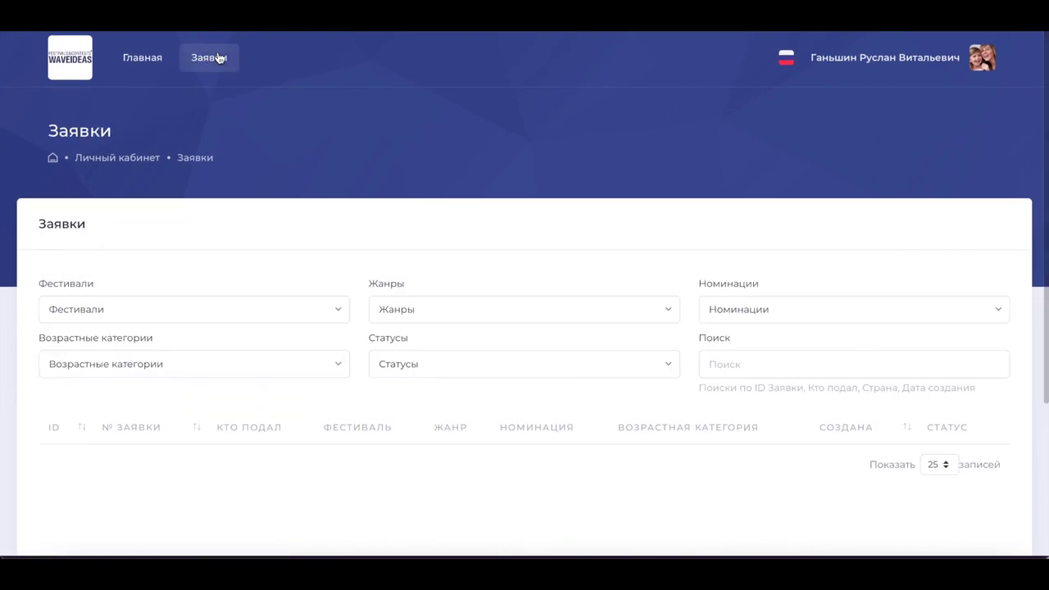
scroll(351, 209, down, 3)
scroll(351, 209, down, 1)
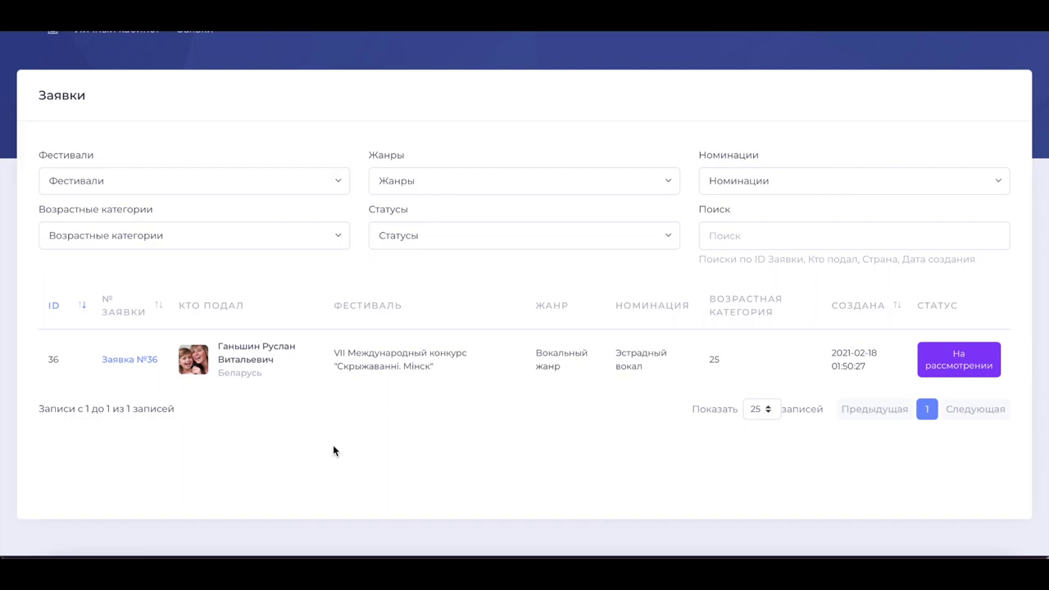
click(115, 357)
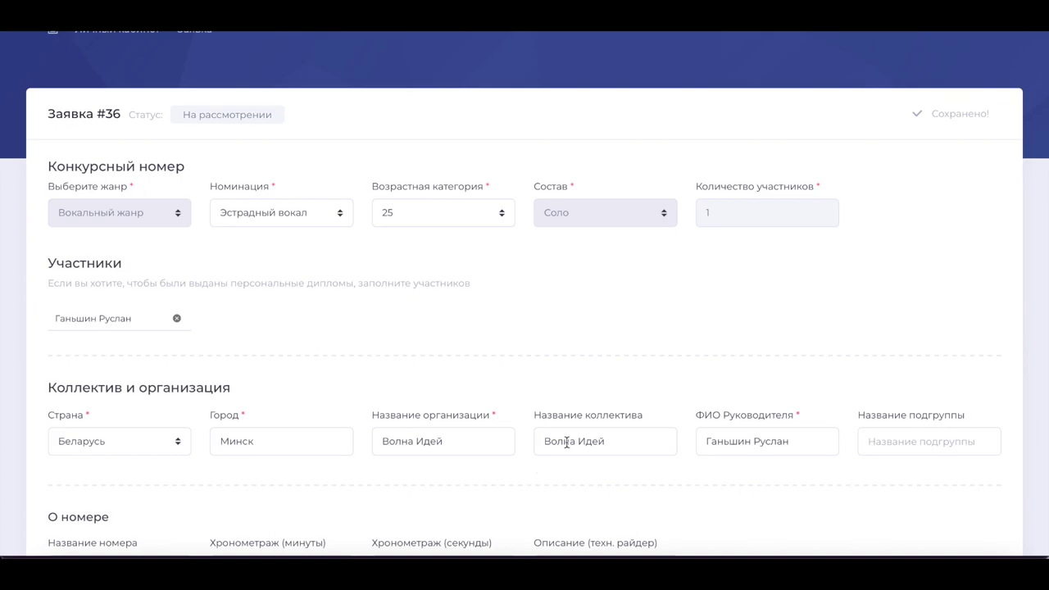
scroll(516, 338, up, 3)
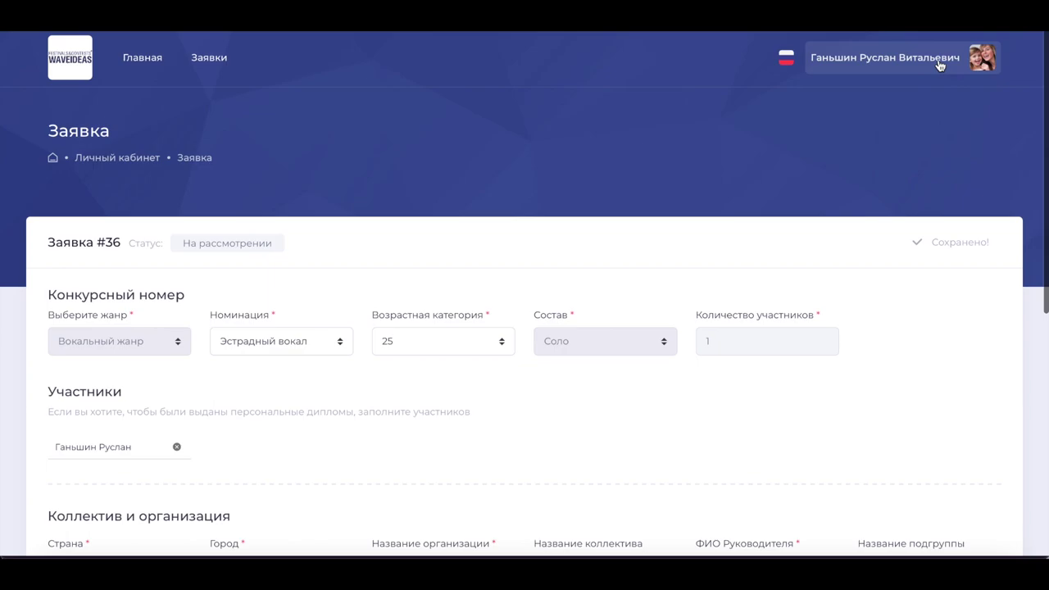
Open Мой профиль from the account panel to view the avatar, Беларусь and Минск
click(885, 56)
click(856, 233)
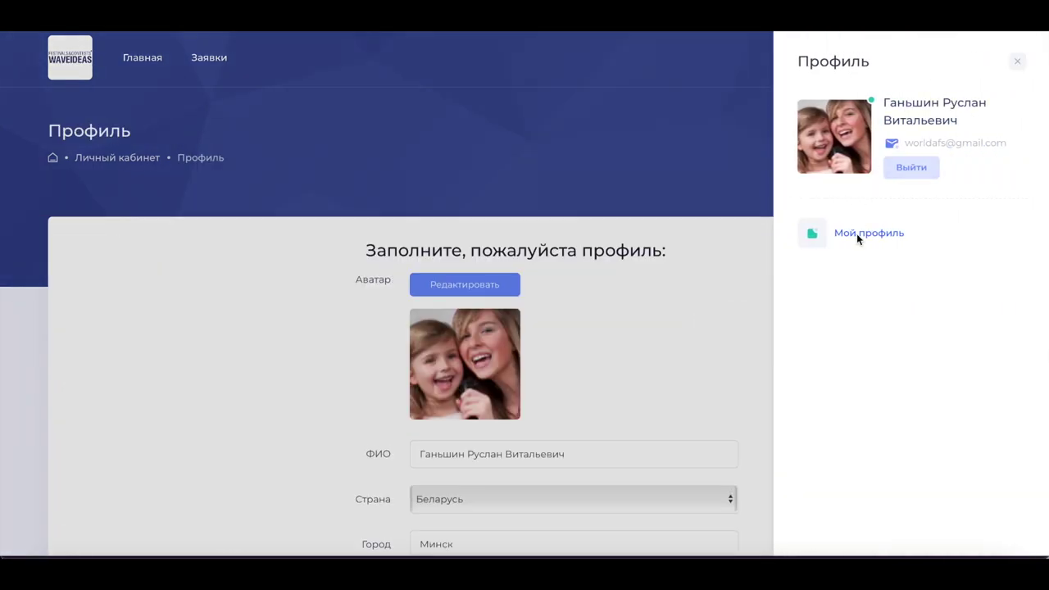
scroll(571, 382, down, 2)
scroll(571, 382, down, 1)
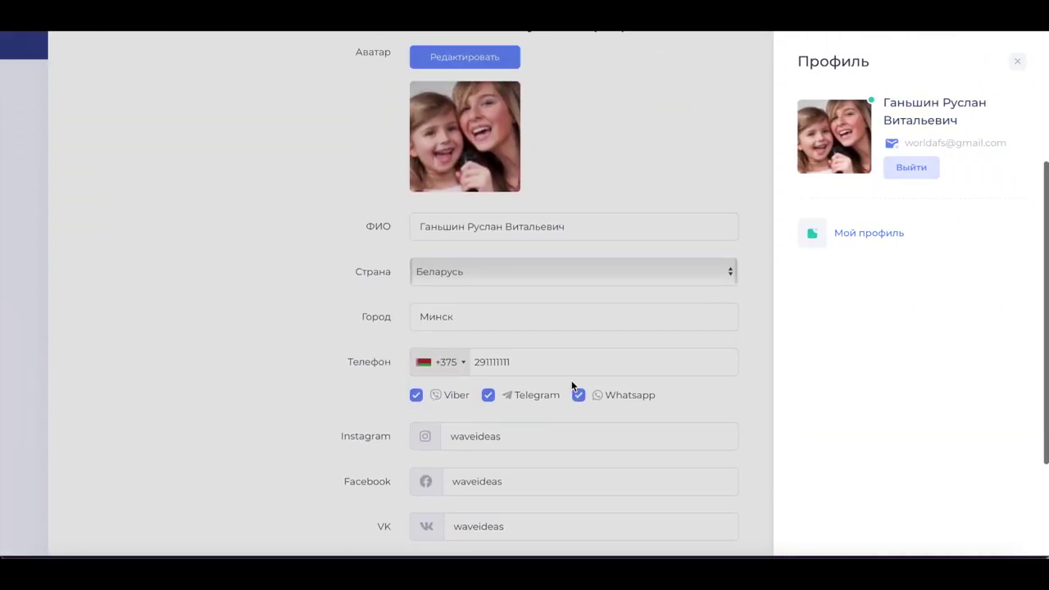
scroll(571, 382, up, 3)
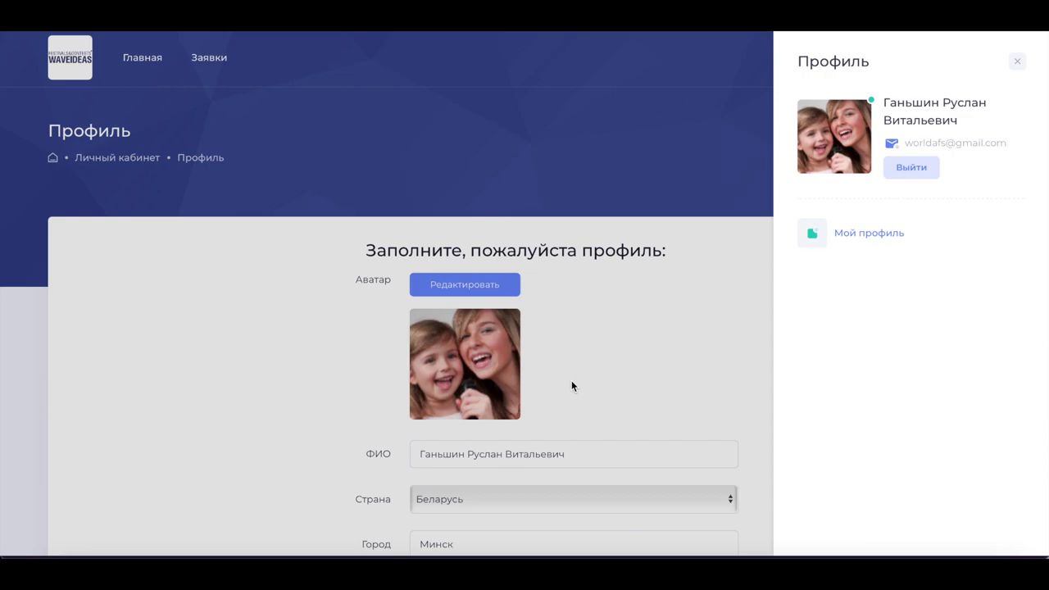